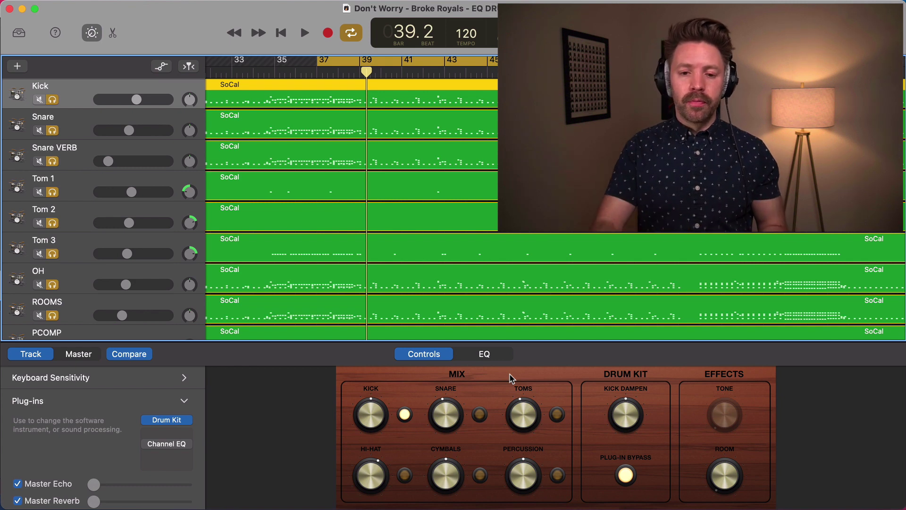
Play back the full drum mix and compare the Kick track with its Channel EQ bypassed and enabled
key("space")
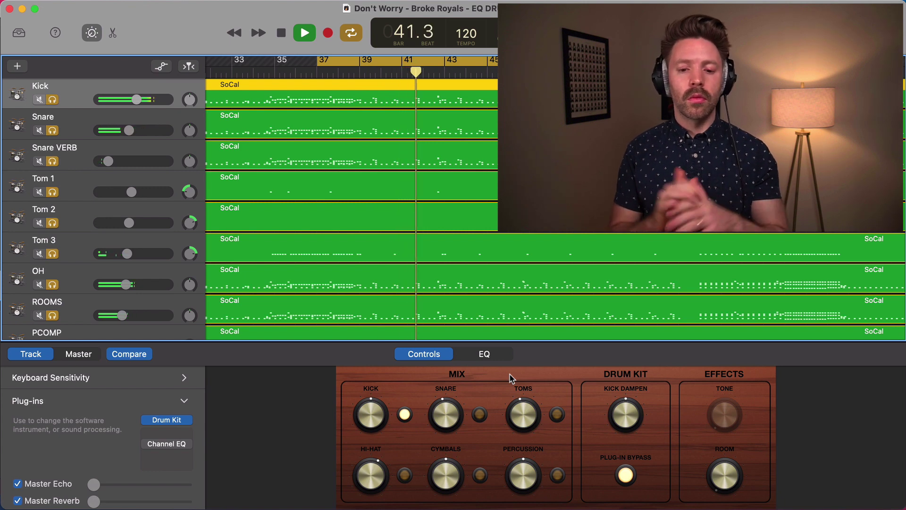
key("space")
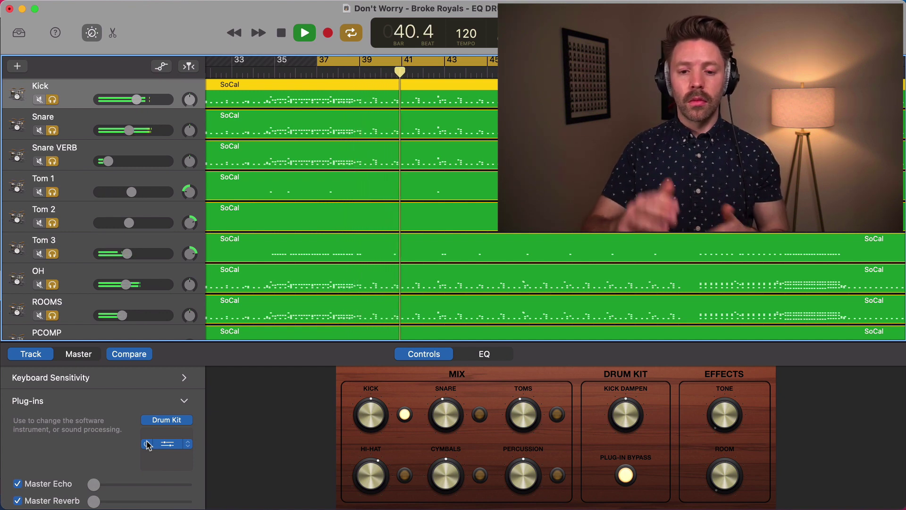
key("space")
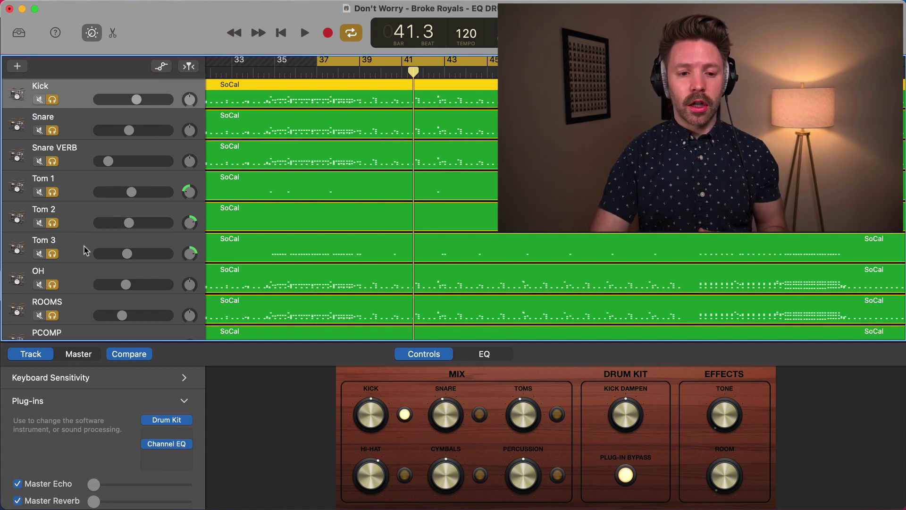
Remove the Snare, Snare VERB, Tom 1, Tom 2 and Tom 3 tracks from solo
left_click(53, 131)
left_click(53, 161)
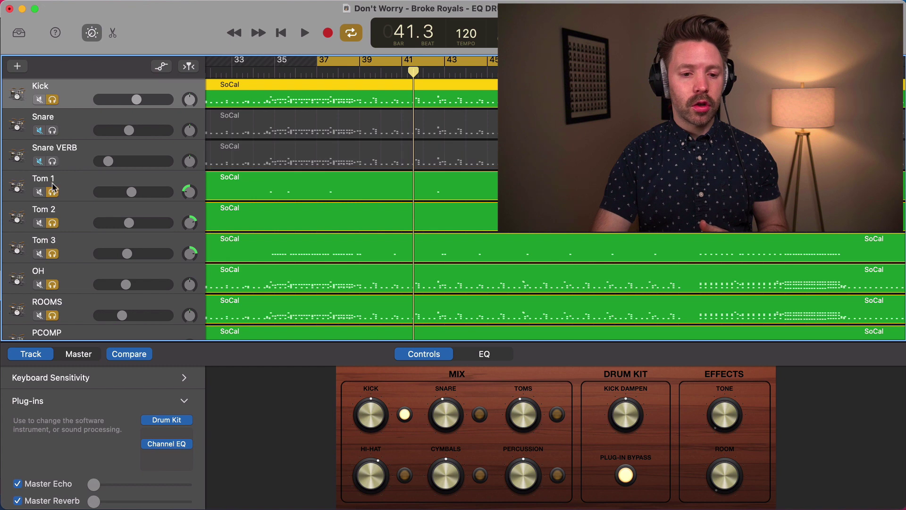
left_click(53, 192)
left_click(53, 223)
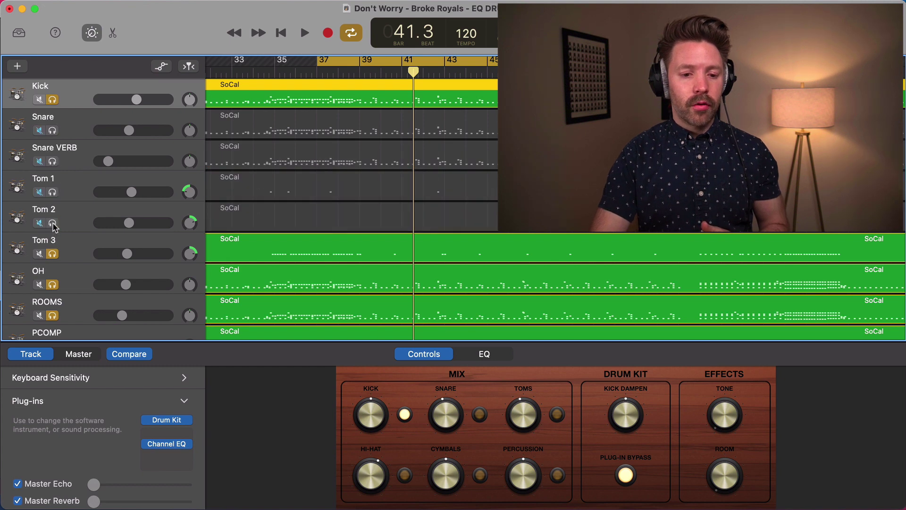
left_click(53, 253)
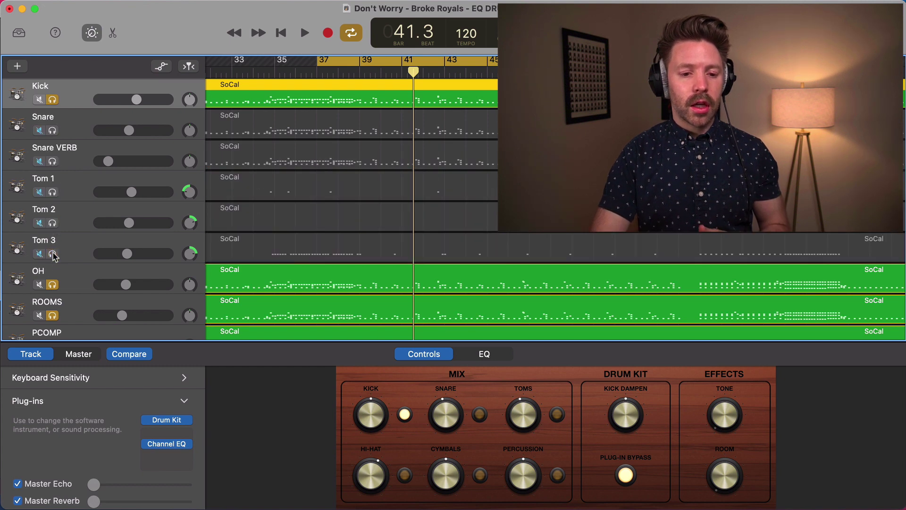
Bypass the Channel EQ on the OH track and on the Kick track
left_click(74, 283)
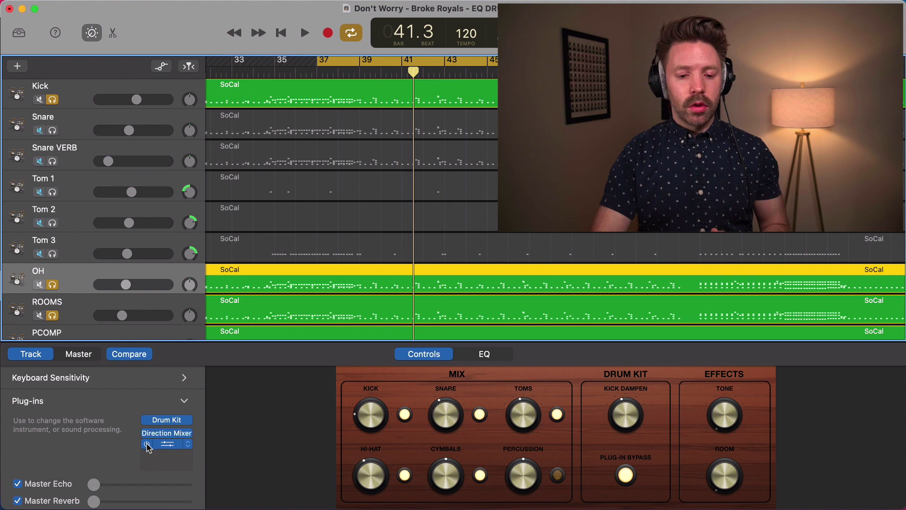
left_click(83, 101)
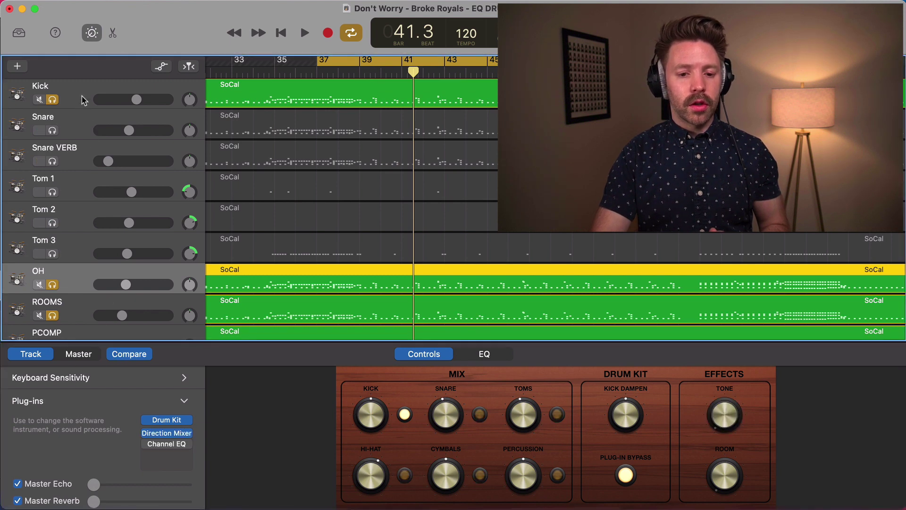
left_click(147, 444)
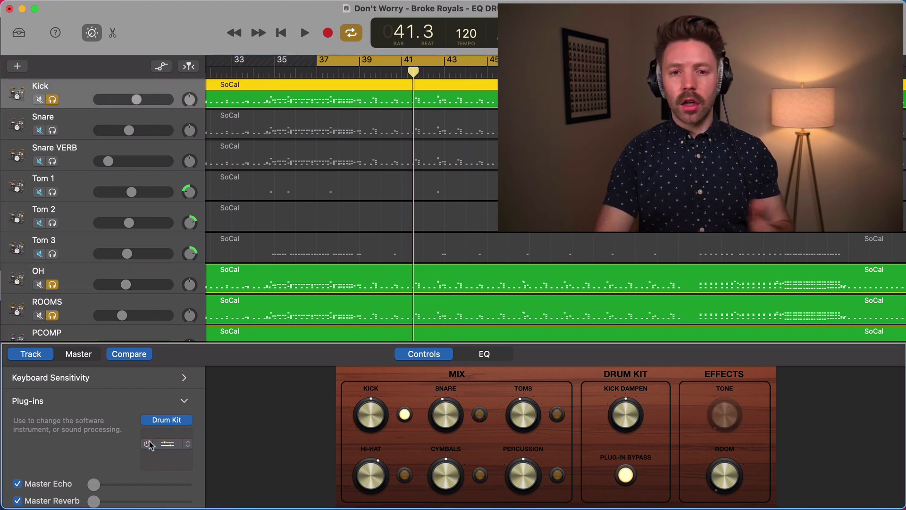
Remove the ROOMS and PCOMP tracks from solo
scroll(111, 309, "down", 2)
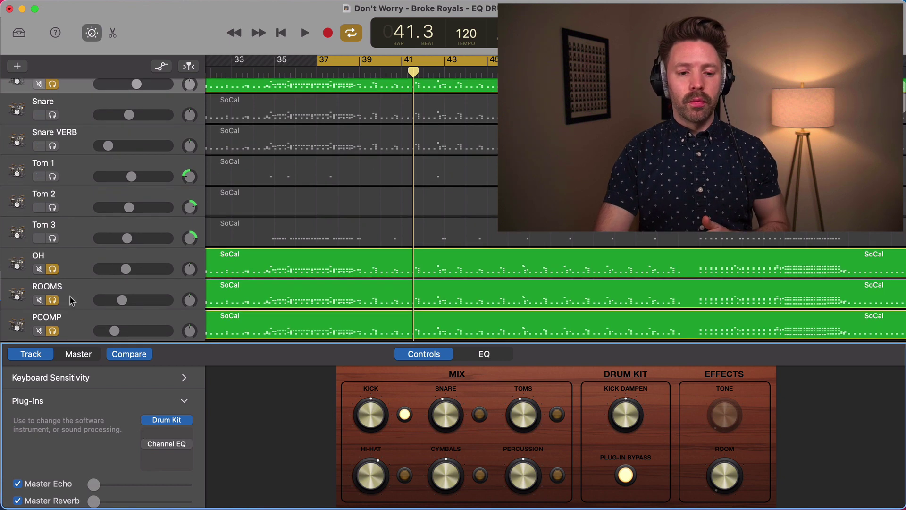
left_click(52, 300)
left_click(52, 330)
scroll(66, 321, "down", 2)
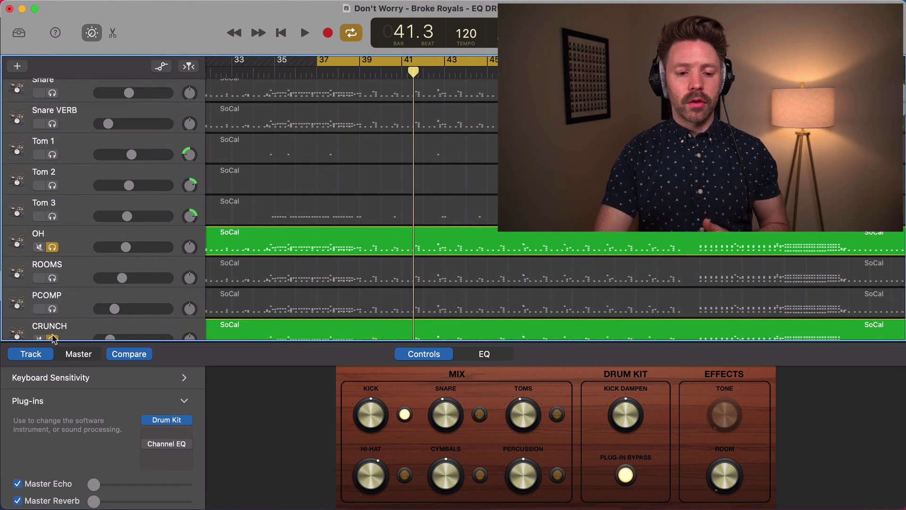
scroll(75, 293, "down", 2)
scroll(90, 257, "up", 5)
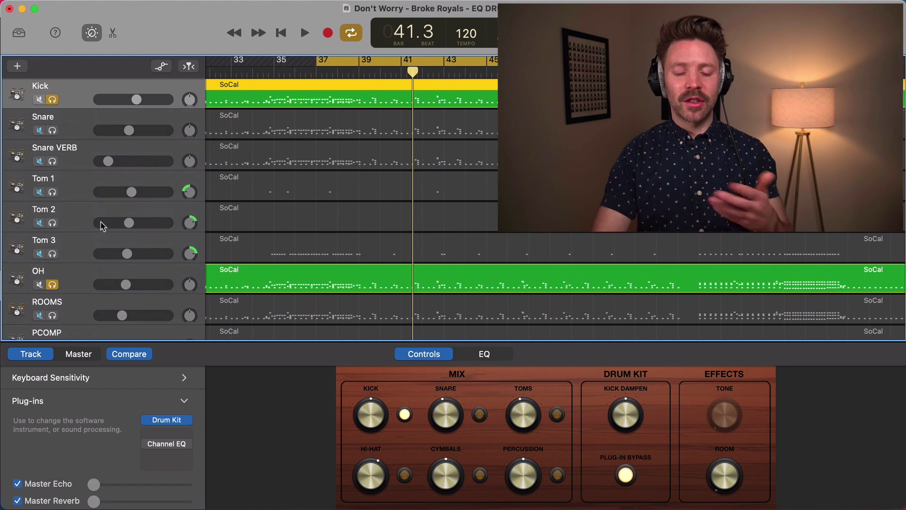
Play the soloed kick and overheads, and move the start of the cycle range to bar 39
key("space")
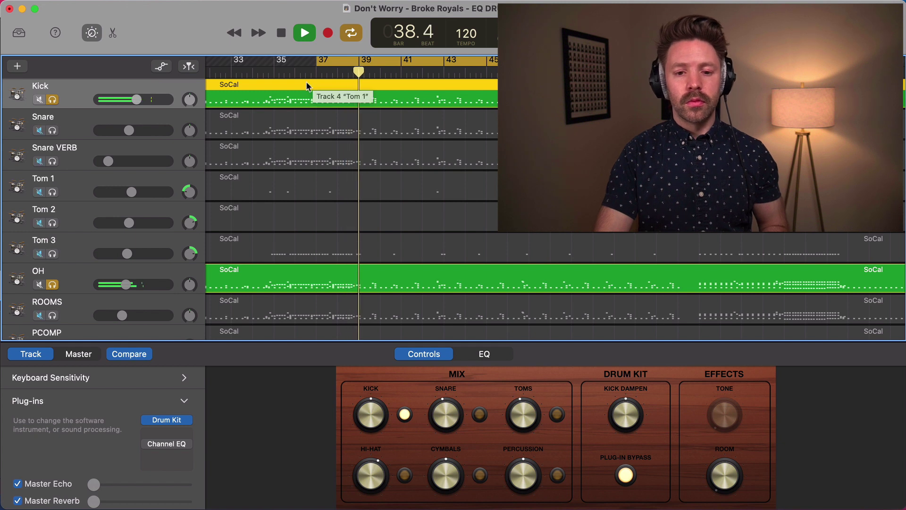
key("space")
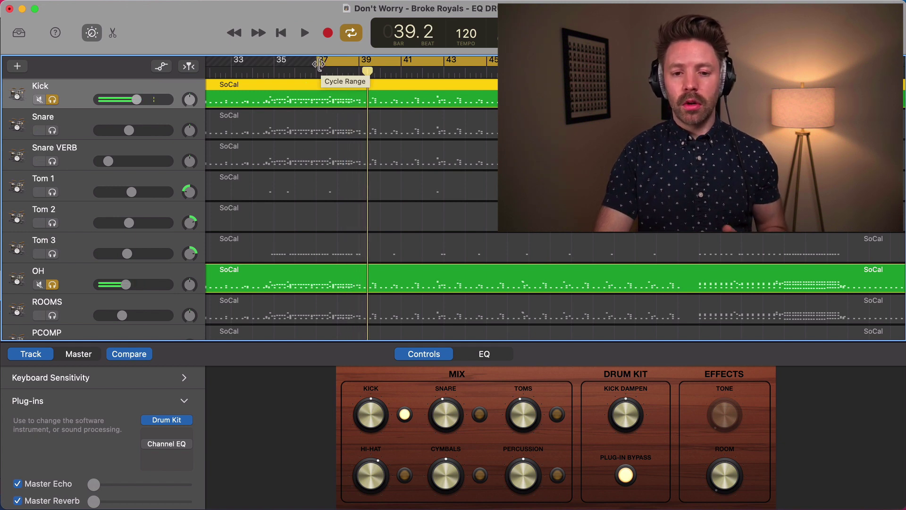
left_click_drag(323, 65, 363, 69)
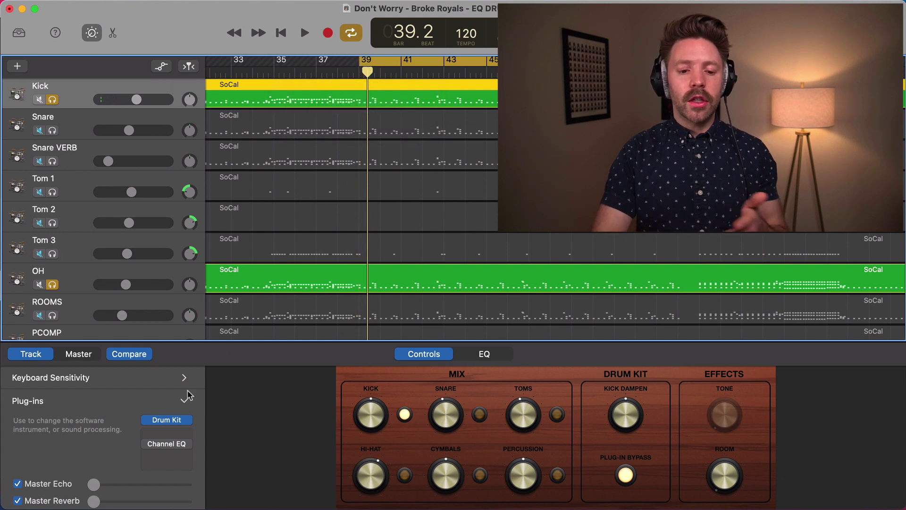
Open the Kick track's Channel EQ, switch it on and listen to the equalized kick
left_click(158, 443)
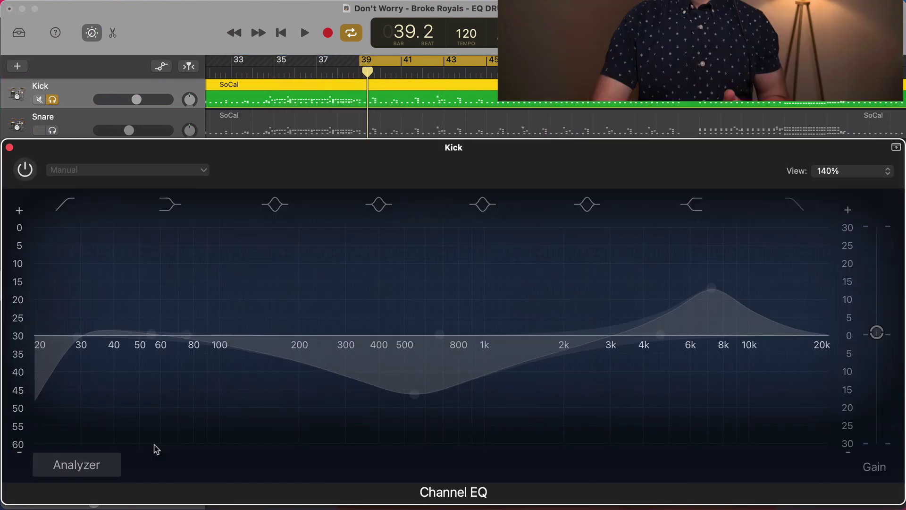
left_click(29, 173)
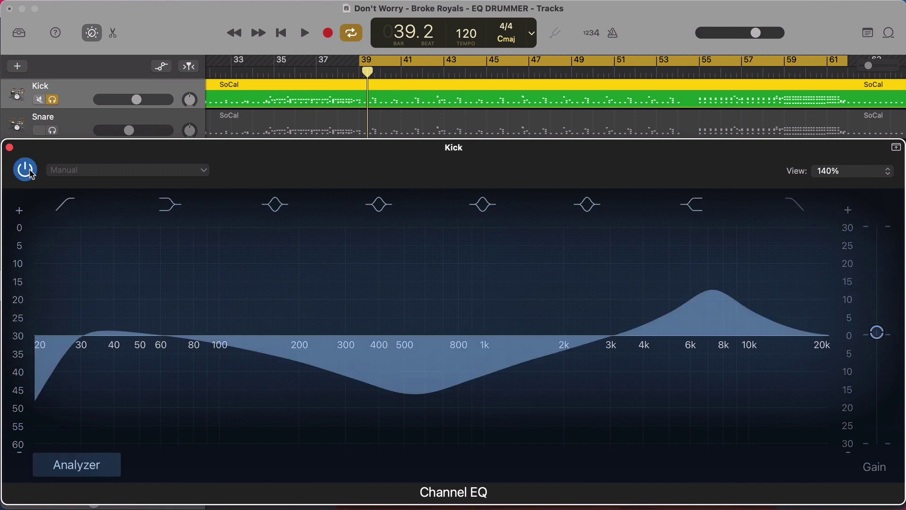
key("space")
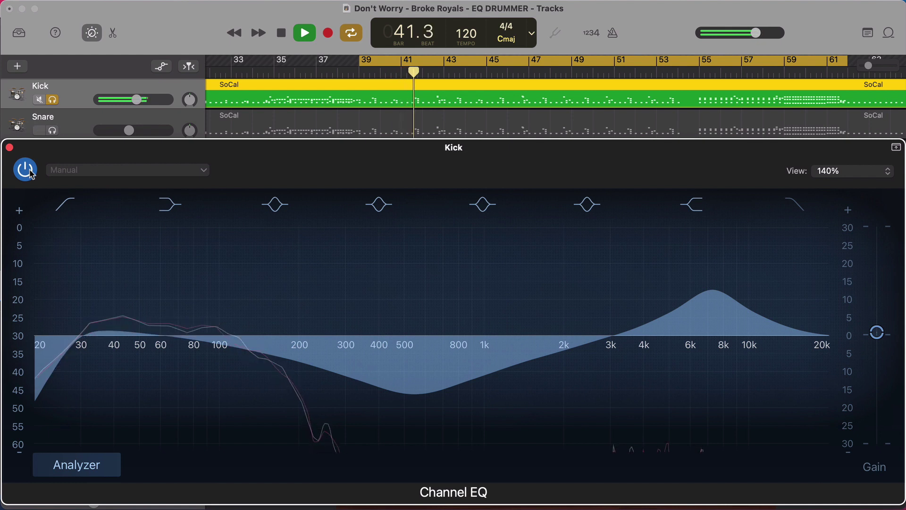
key("space")
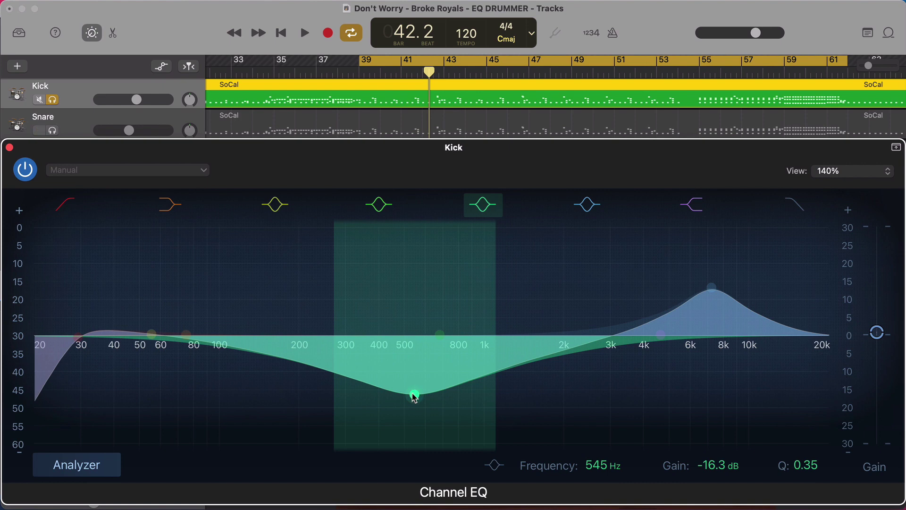
Reshape the kick's midrange cut during playback to about 540 Hz, -15.4 dB gain and a Q of 0.27
key("space")
left_click_drag(414, 397, 449, 416)
key("space")
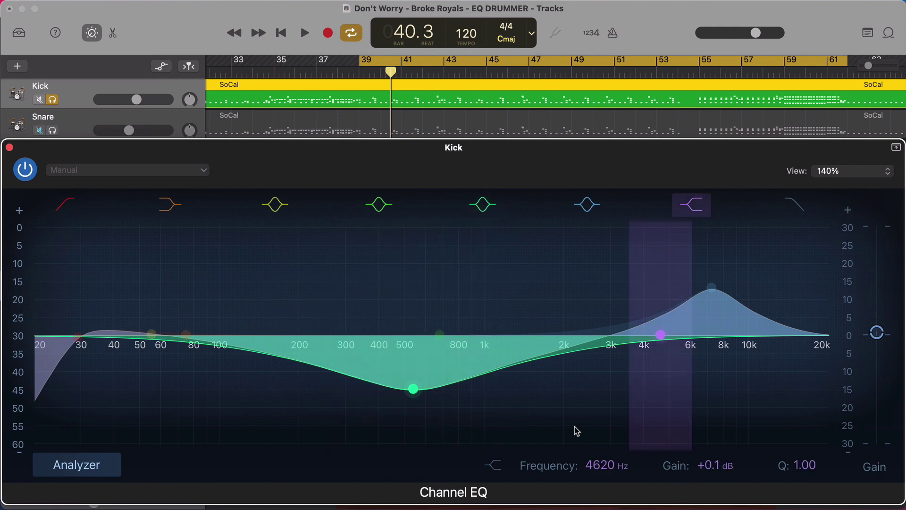
key("space")
left_click_drag(474, 388, 500, 375)
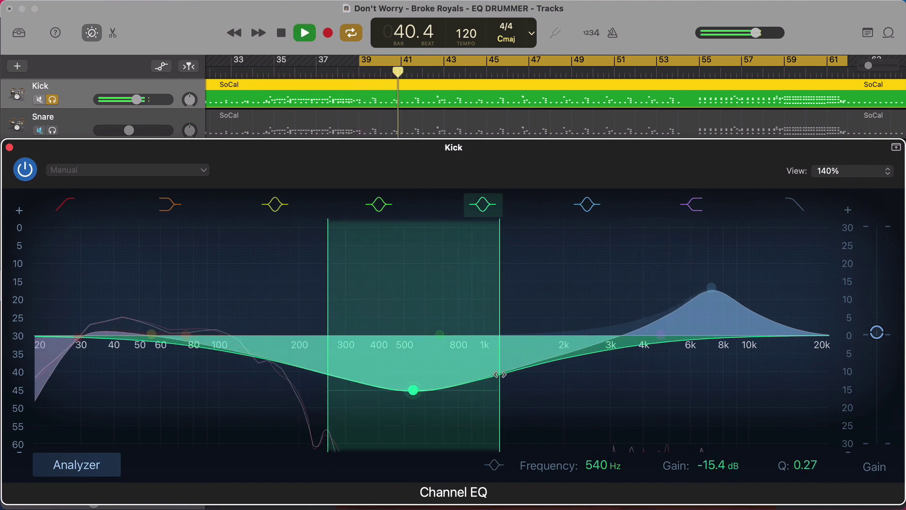
Compare the kick with its 540 Hz cut off and on, and audition the 7200 Hz boost
left_click(478, 212)
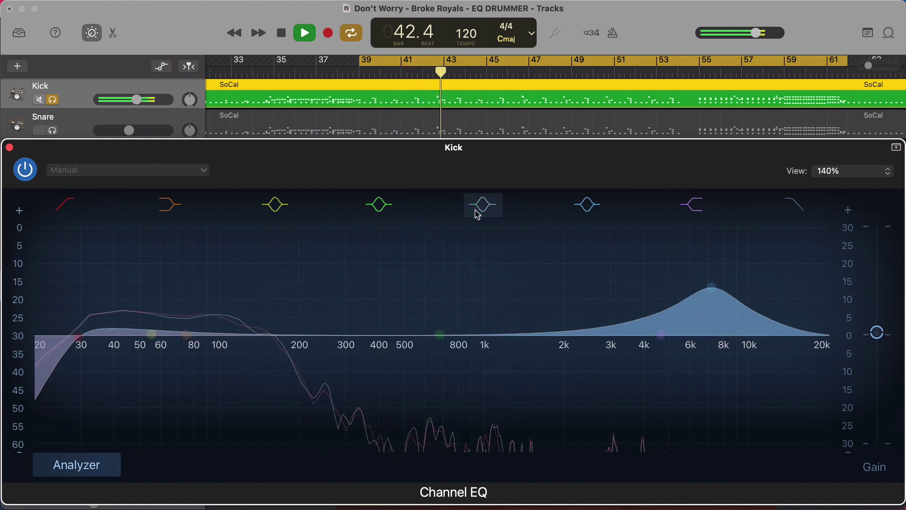
left_click(478, 212)
key("space")
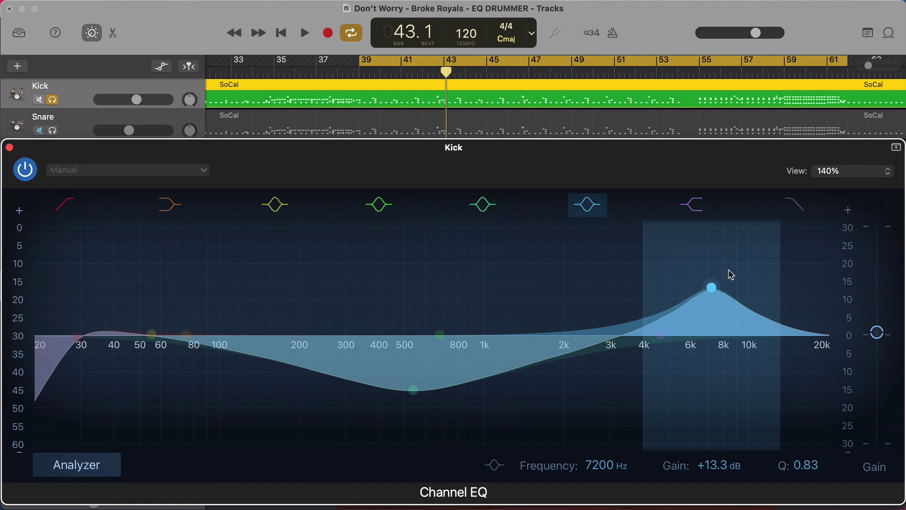
key("space")
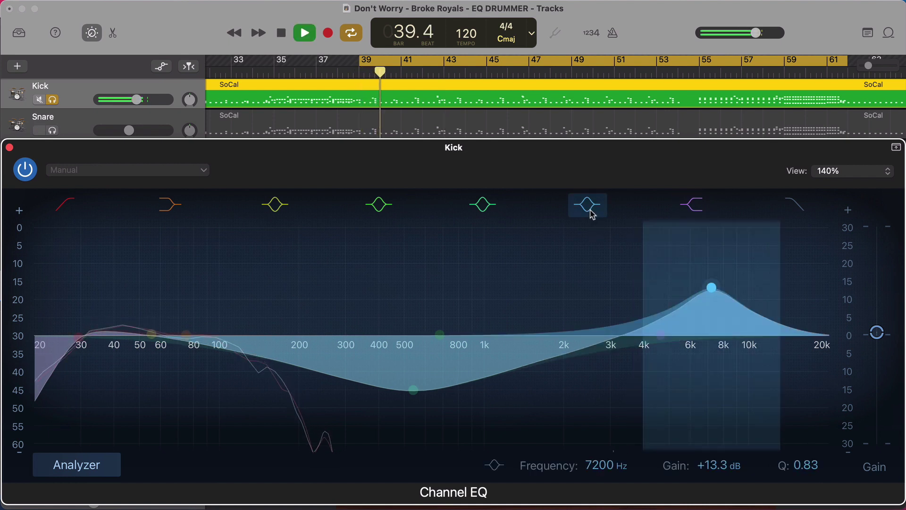
key("space")
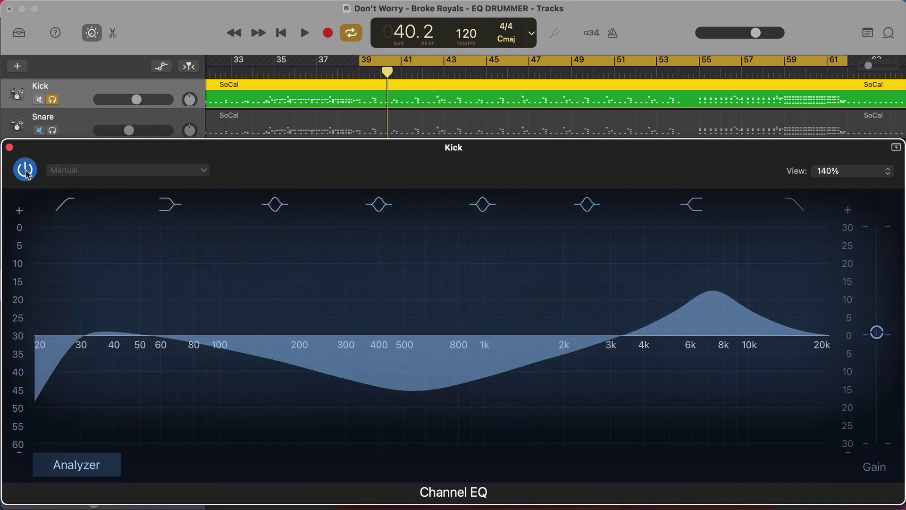
Close the Kick track's Channel EQ window and add the Snare track to the soloed tracks
left_click(10, 147)
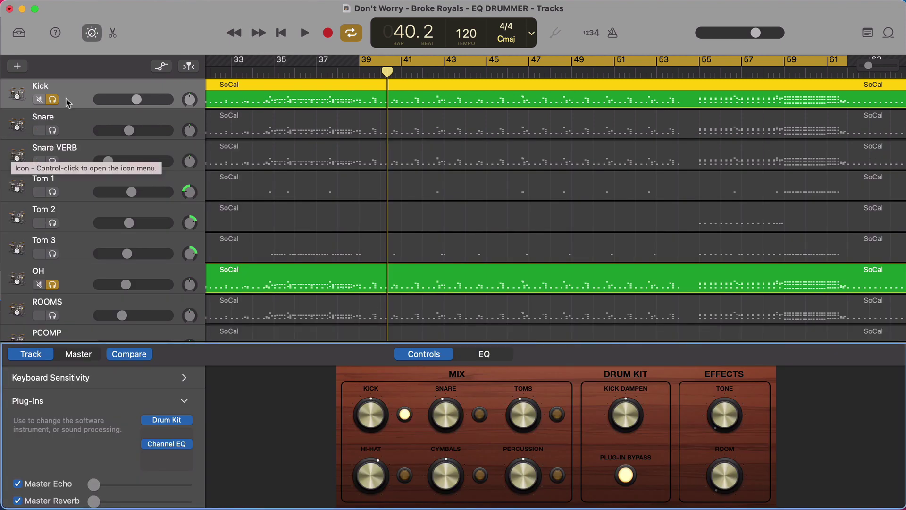
left_click(67, 122)
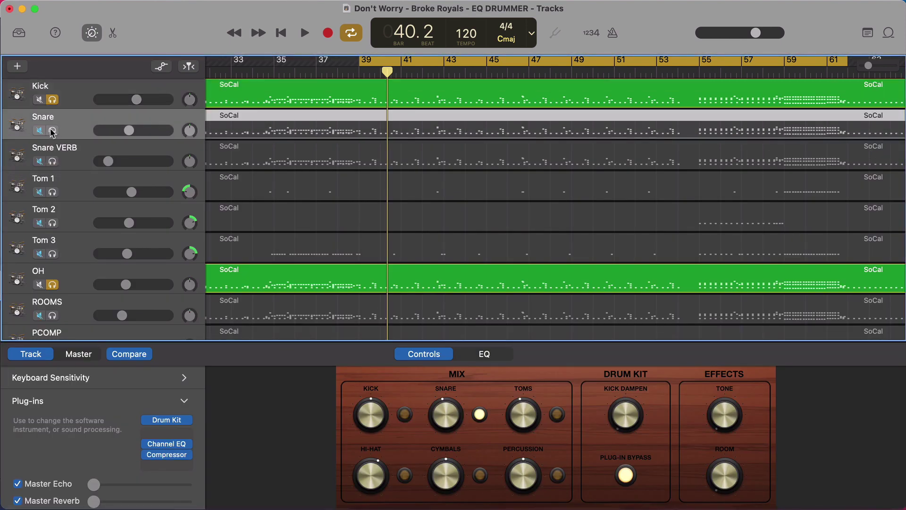
left_click(53, 131)
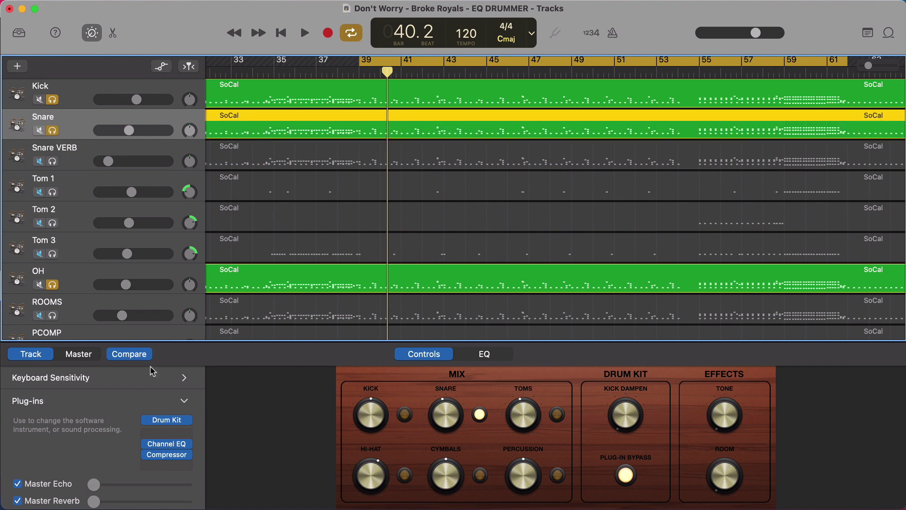
Open the Snare track's Channel EQ and compare the sound with the EQ bypassed and enabled
left_click(159, 447)
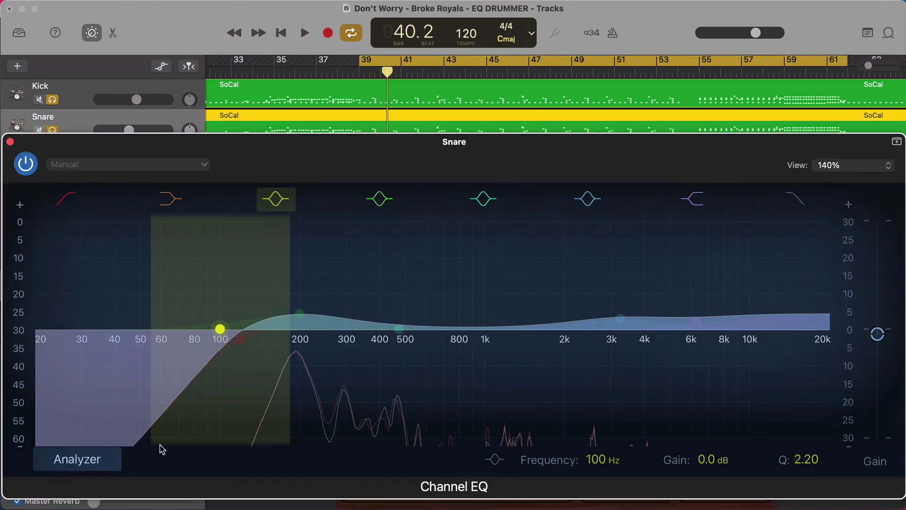
left_click(25, 165)
key("space")
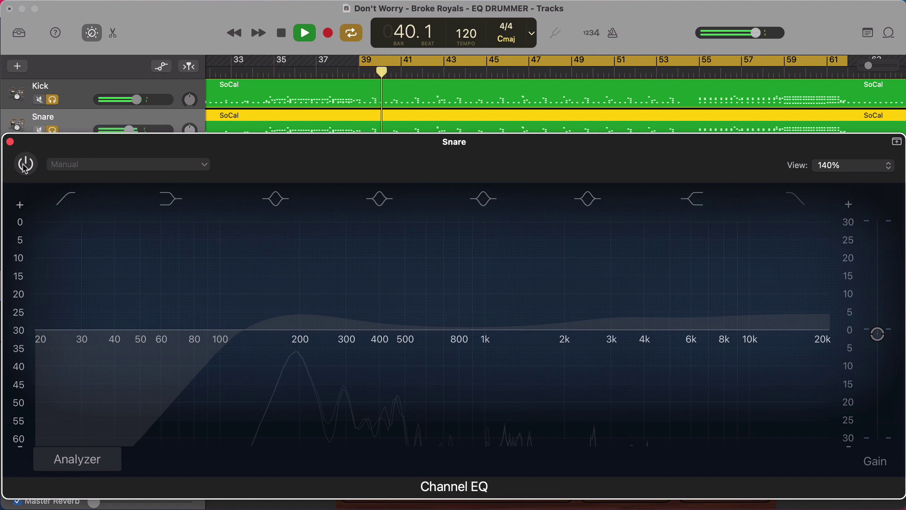
left_click(25, 166)
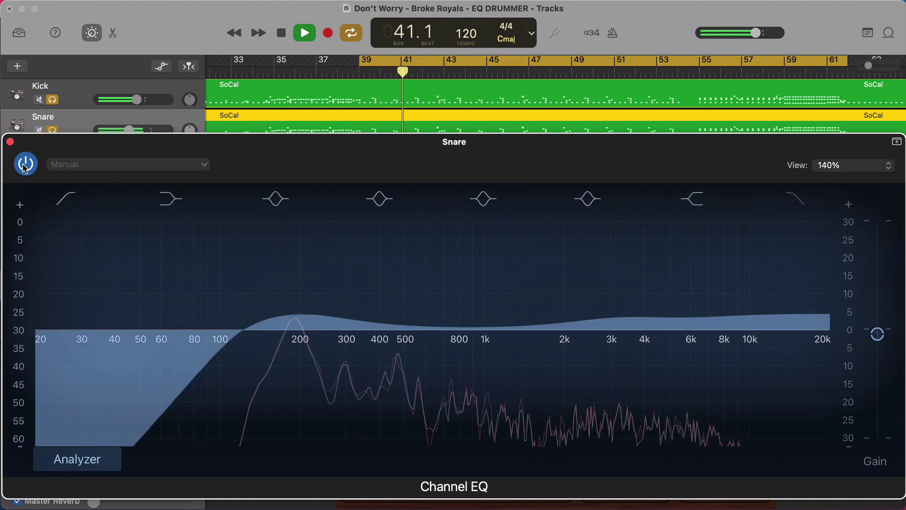
key("space")
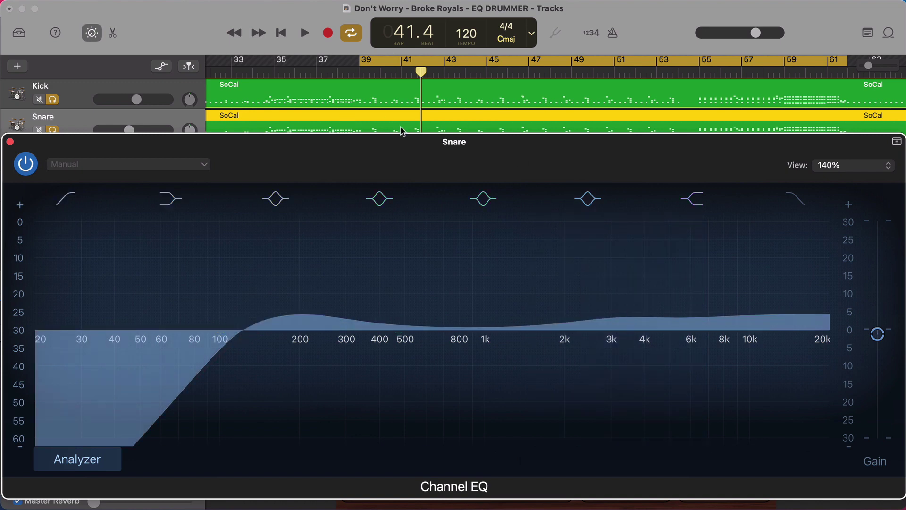
Raise the snare's 3240 Hz band to about +18.6 dB while listening to playback
key("space")
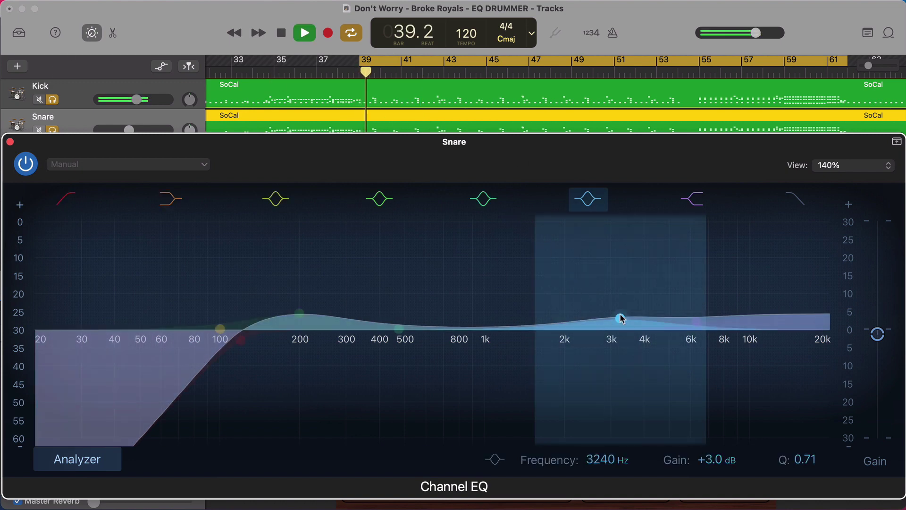
left_click_drag(637, 319, 645, 248)
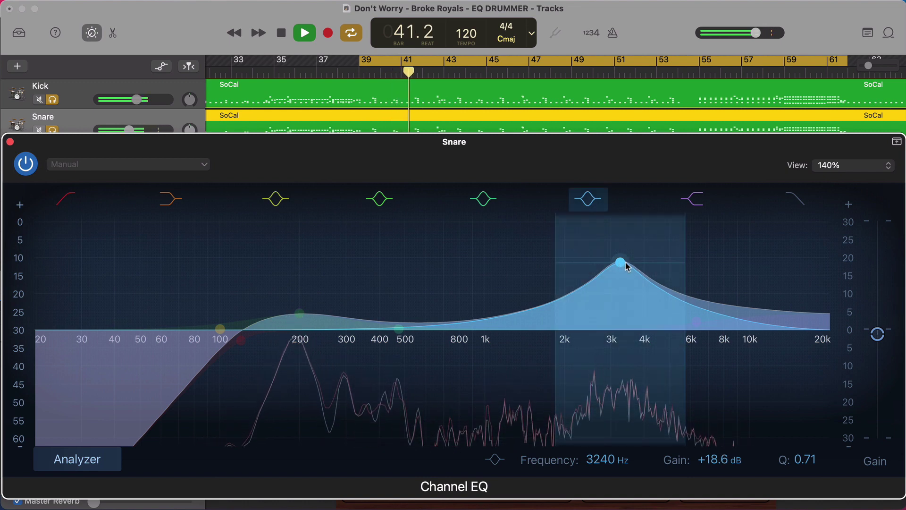
key("space")
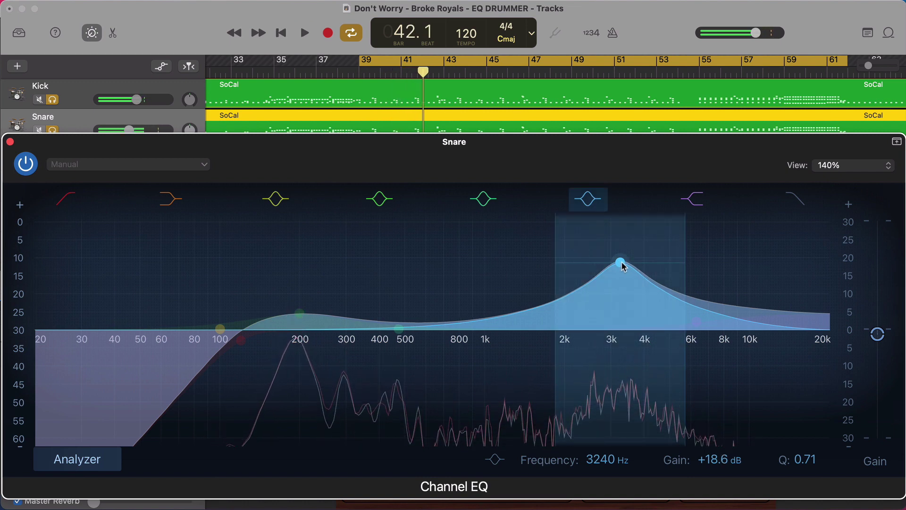
Lower the snare's 3240 Hz boost and reduce its 199 Hz boost to about +3.6 dB while listening to playback
left_click_drag(644, 259, 643, 333)
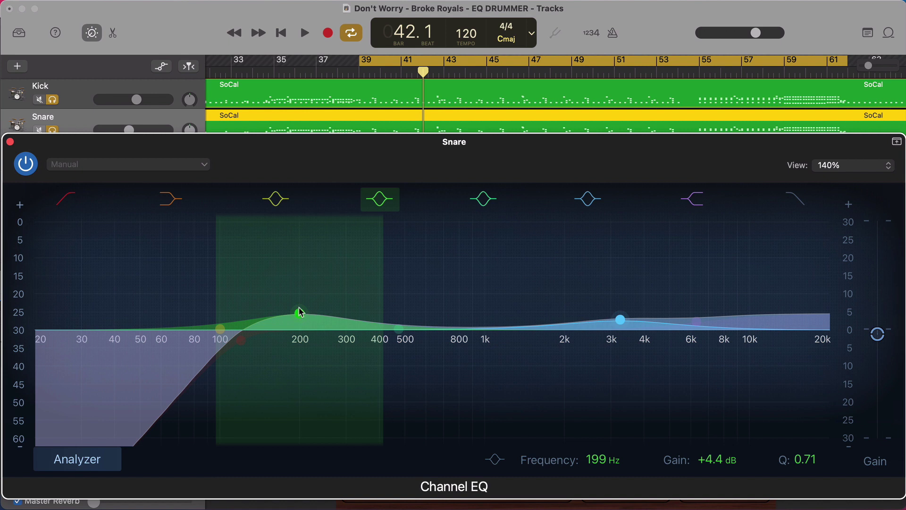
key("space")
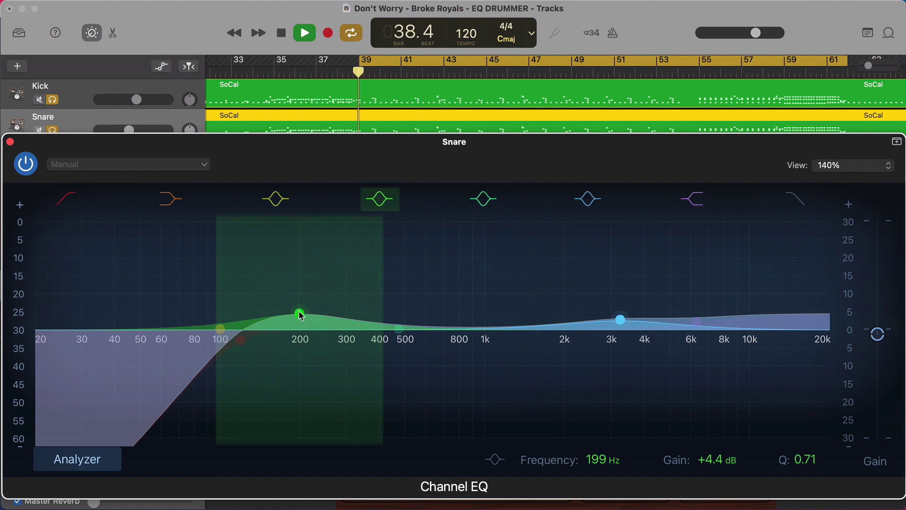
mouse_move(300, 315)
left_mouse_down()
mouse_move(300, 270)
mouse_move(300, 316)
left_mouse_up()
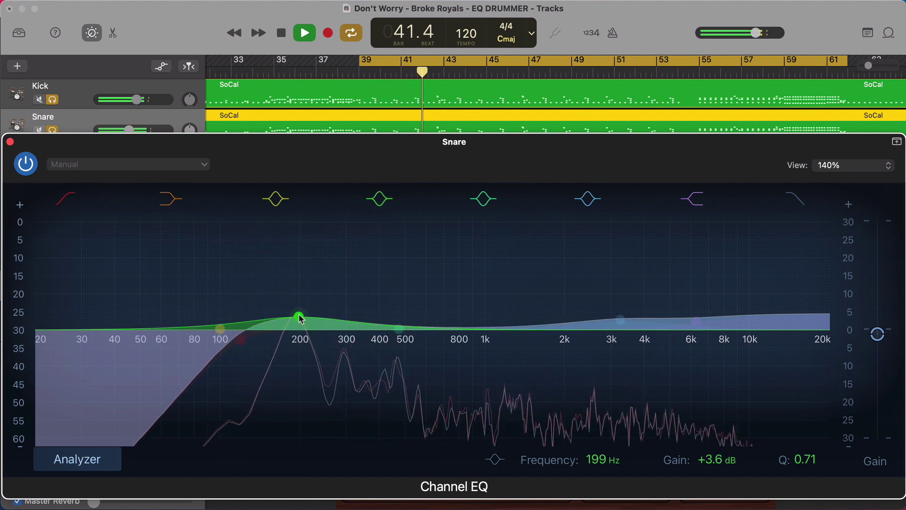
key("space")
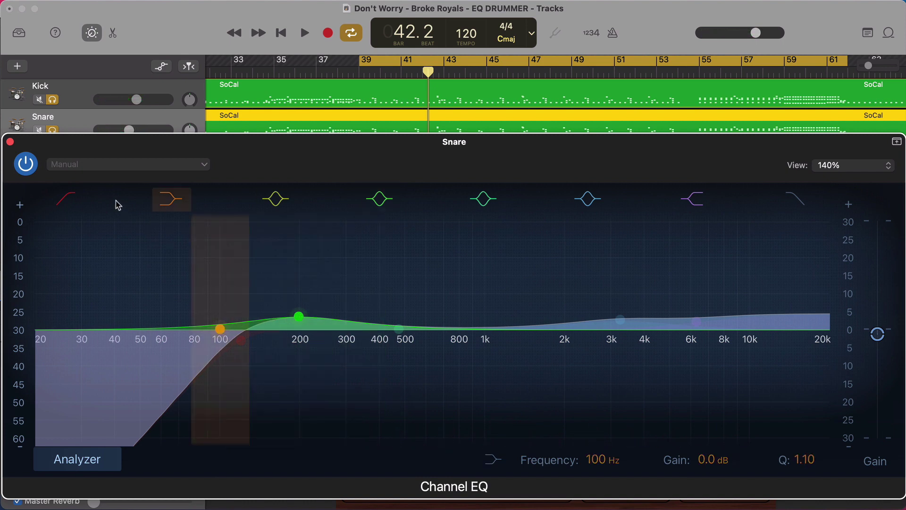
Close the Snare track's Channel EQ window and open the OH track's Channel EQ
left_click(10, 142)
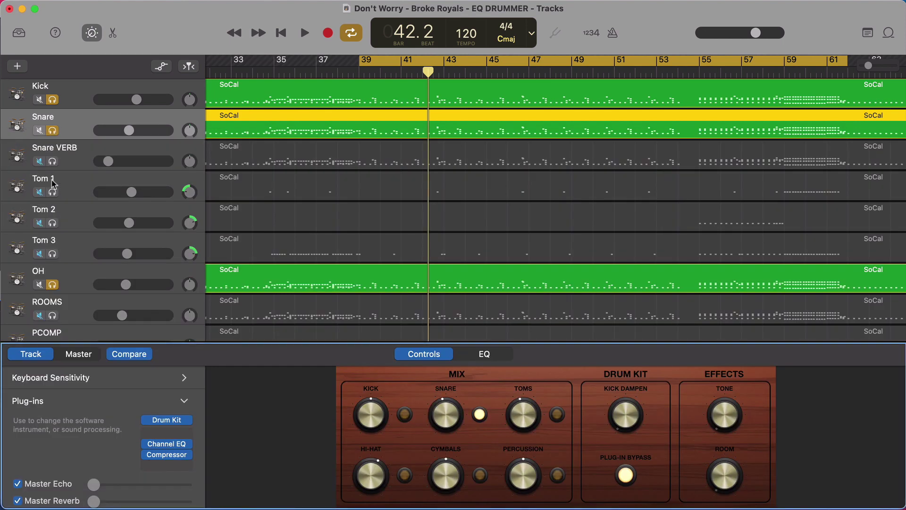
left_click(71, 280)
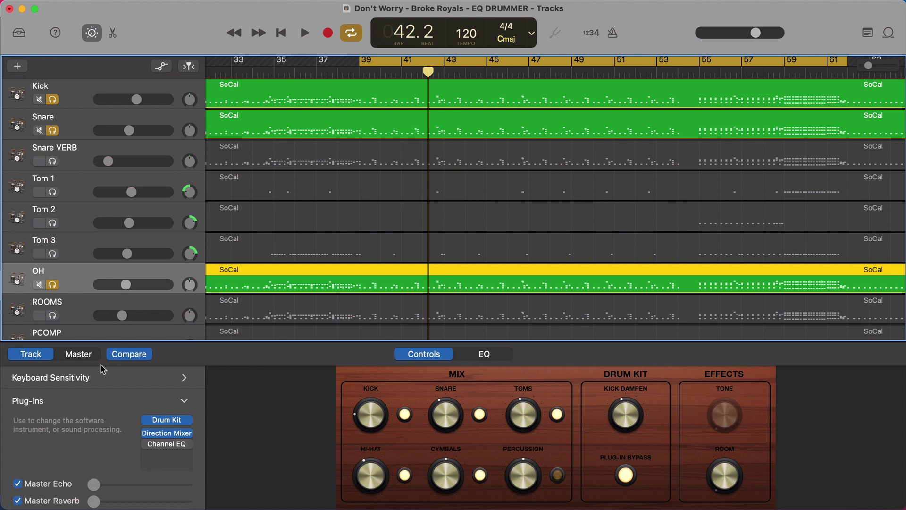
left_click(171, 447)
left_click(171, 446)
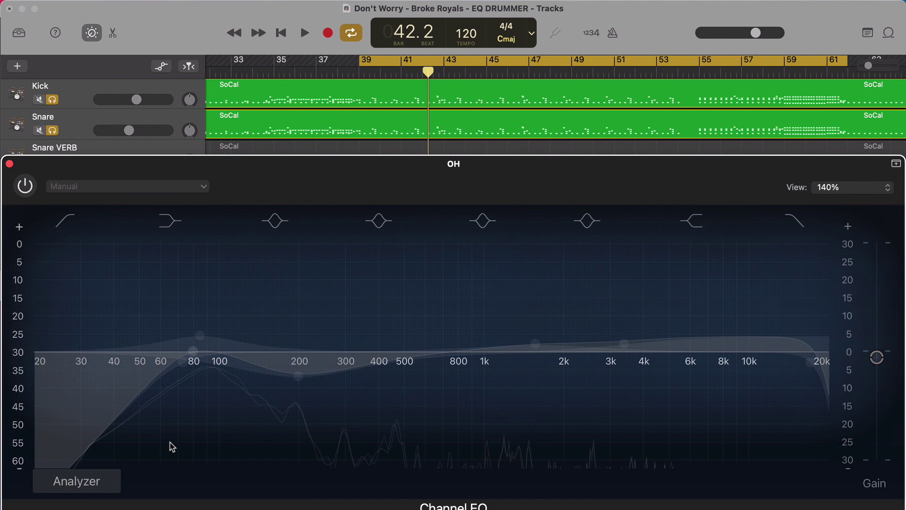
Remove Snare and Kick from the soloed tracks and compare the OH track with its EQ bypassed and enabled
left_click(25, 186)
left_click(52, 130)
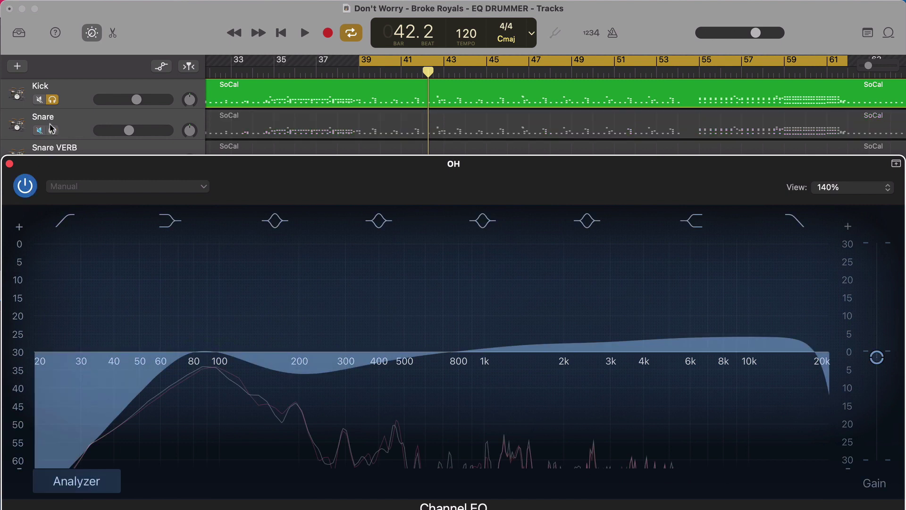
left_click(52, 99)
left_click(26, 188)
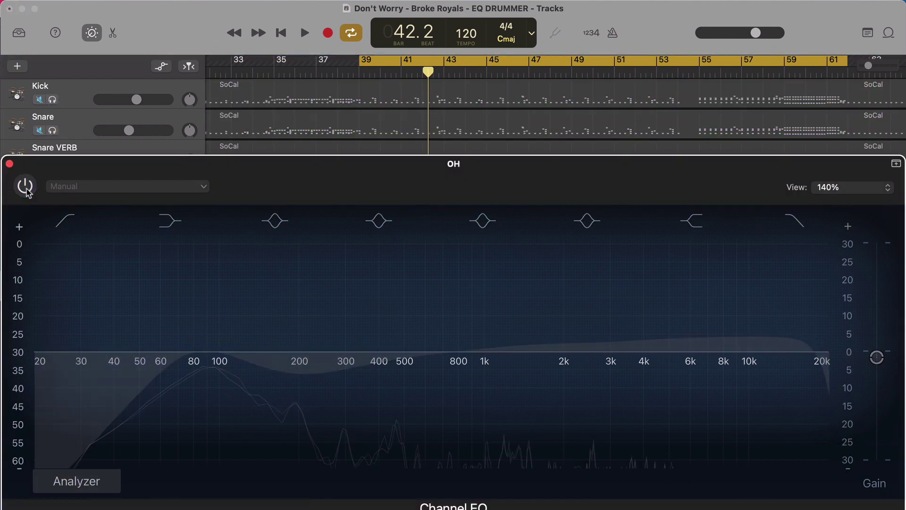
key("space")
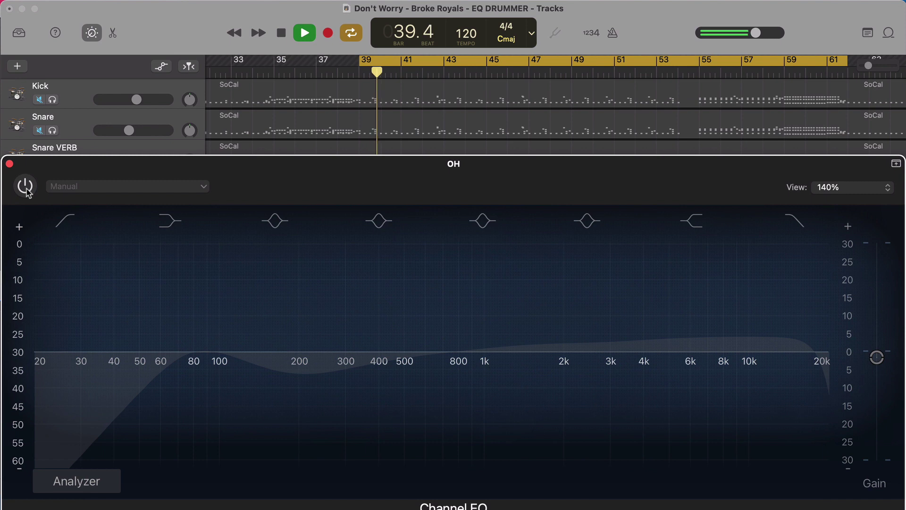
left_click(26, 188)
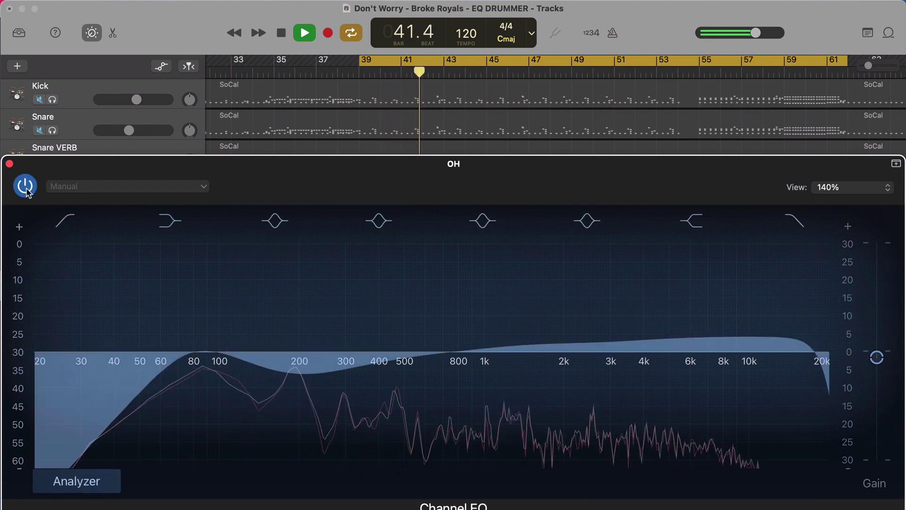
key("space")
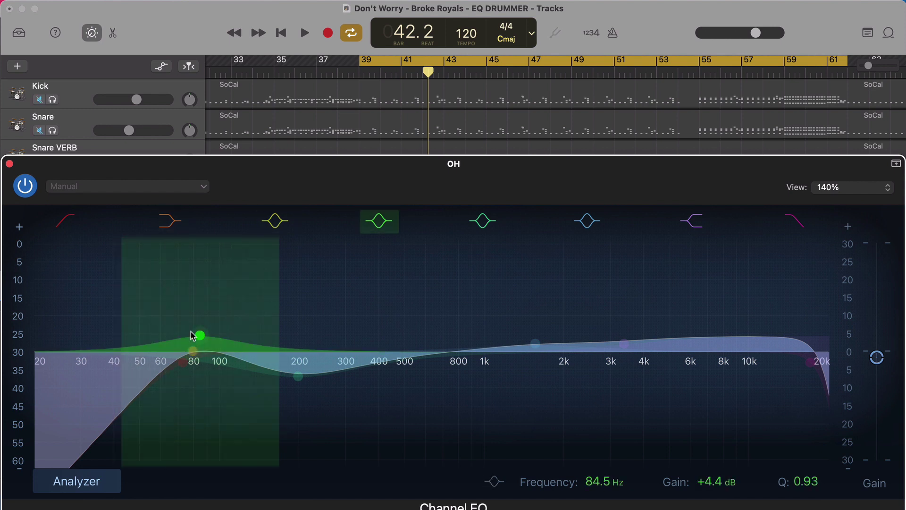
Compare the overheads during playback with the 84.5 Hz boost off and on, leaving the whole EQ enabled
key("space")
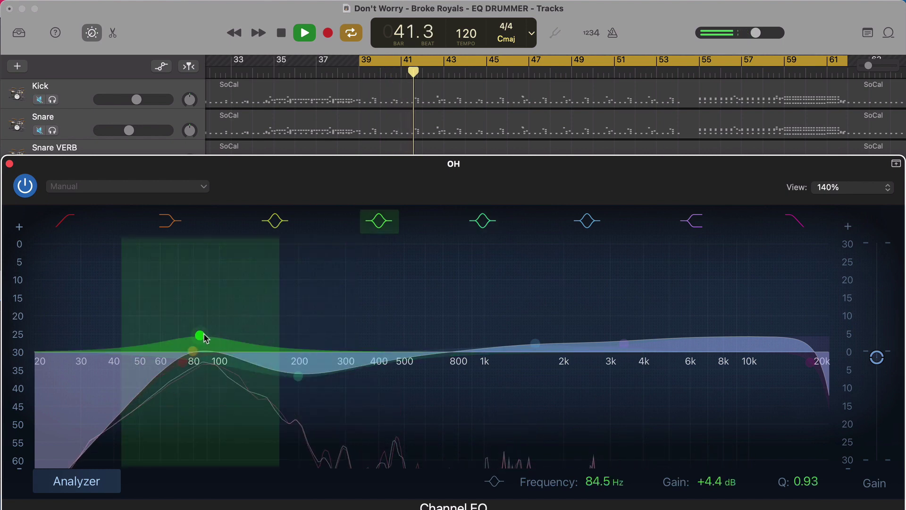
left_click(377, 220)
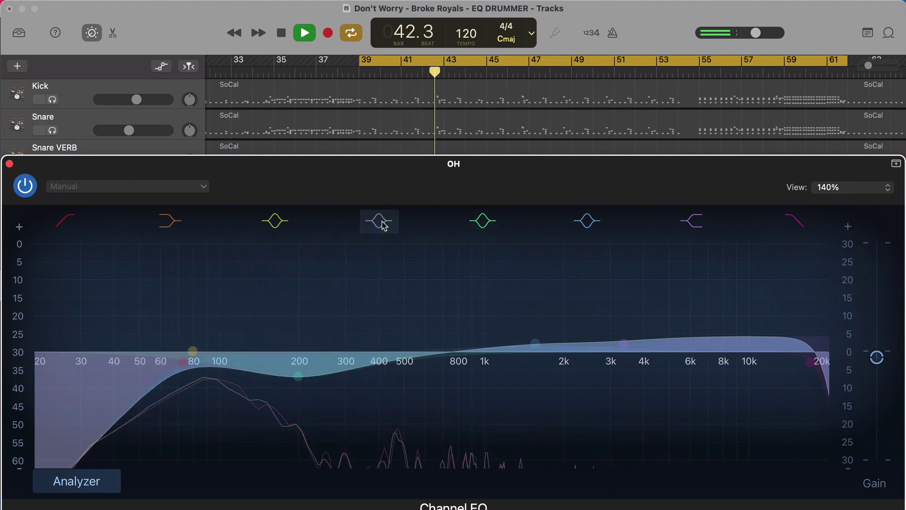
left_click(378, 220)
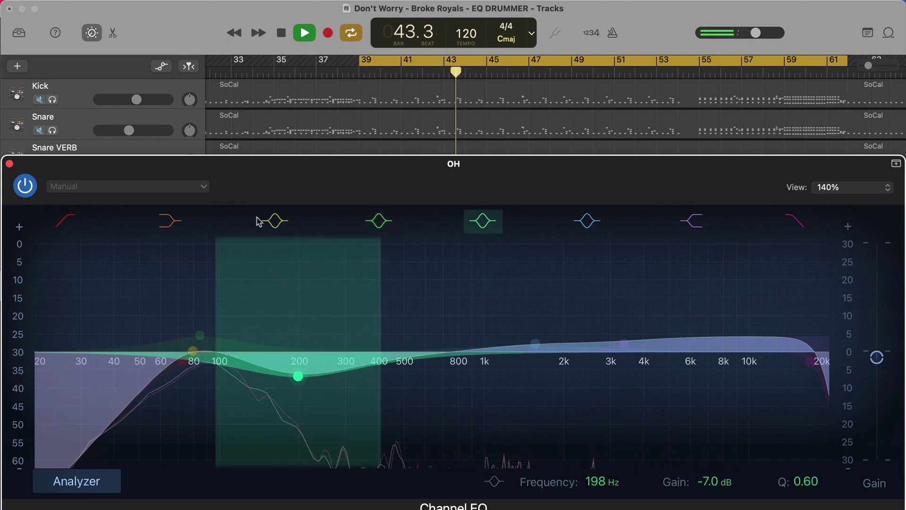
left_click(26, 185)
key("space")
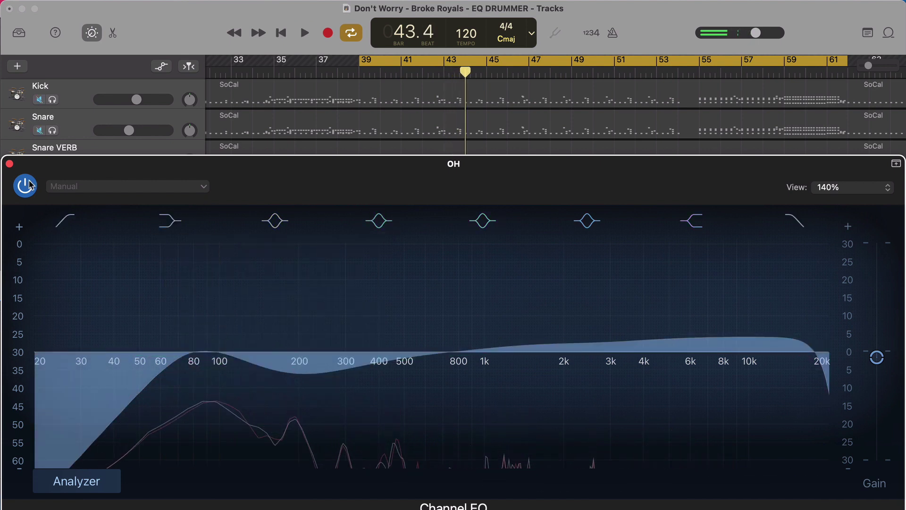
left_click(26, 185)
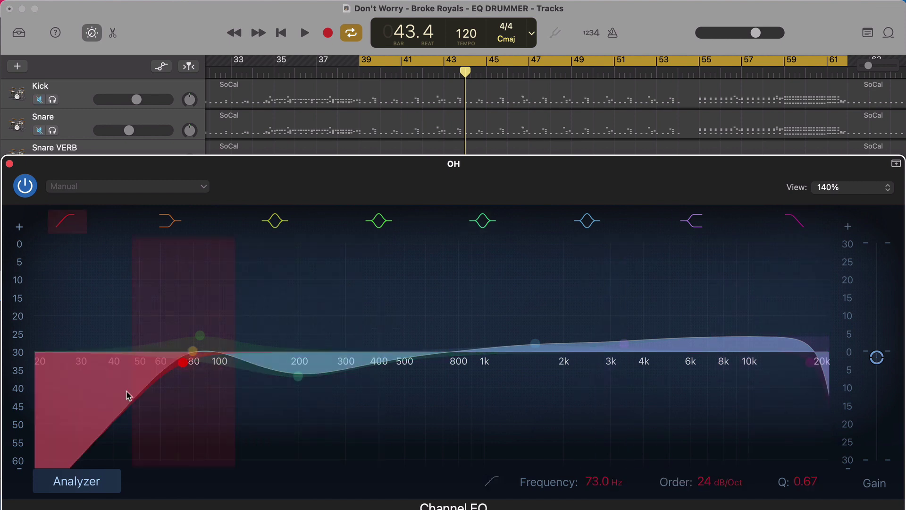
Audition the overheads with the 73 Hz low cut switched off, and switch the cut back on
key("space")
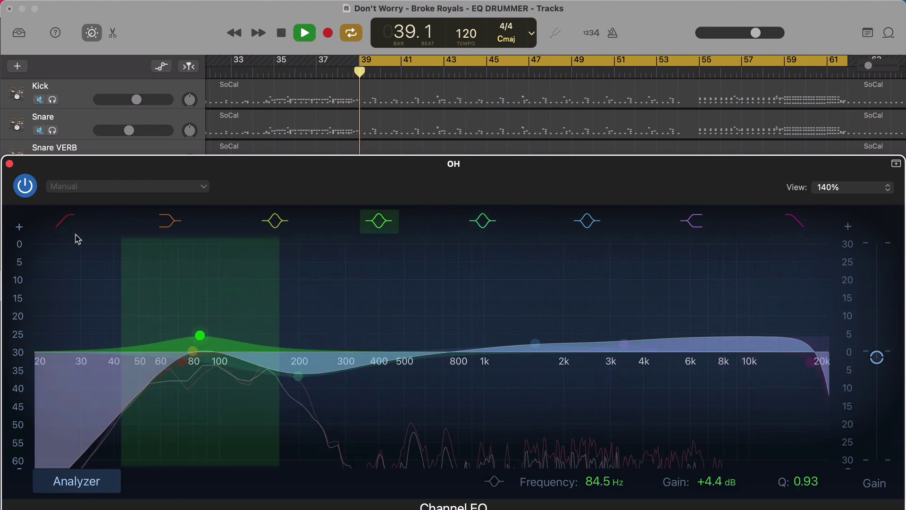
left_click(76, 227)
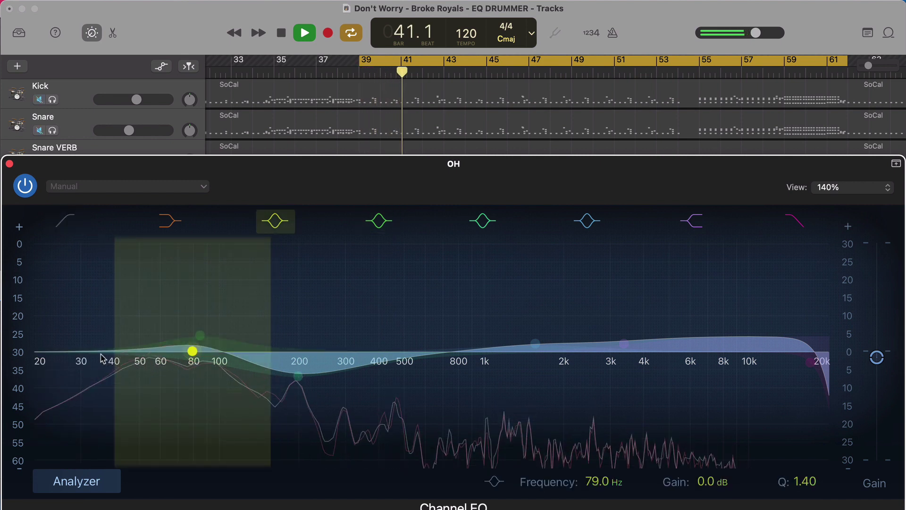
key("space")
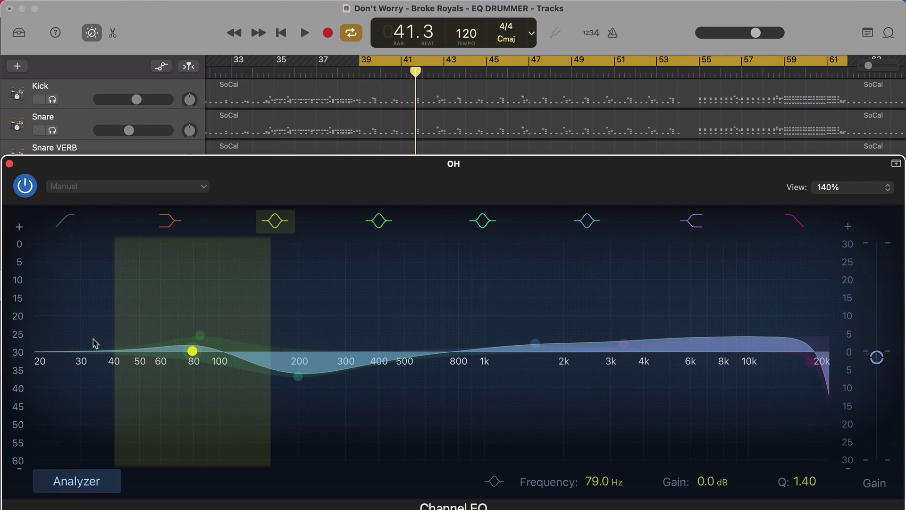
left_click(69, 227)
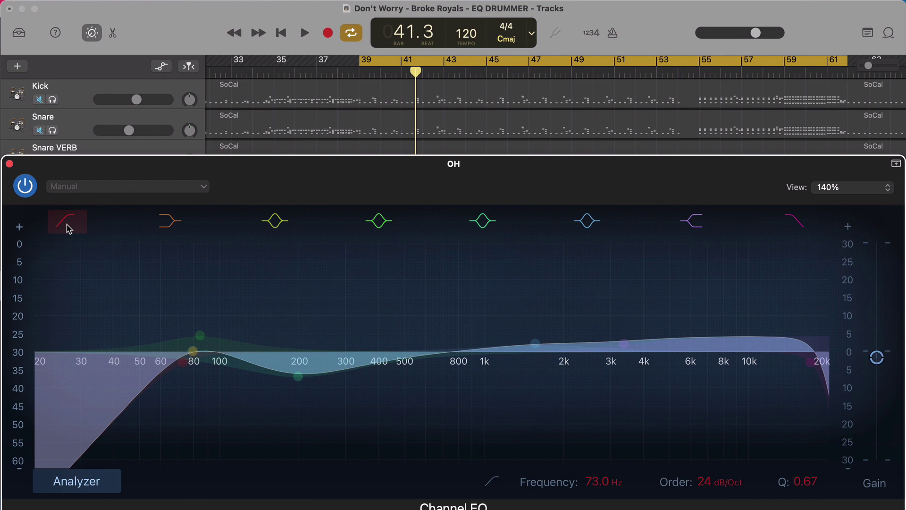
Close the OH track's Channel EQ window and listen to Snare and Kick soloed together with OH
left_click(9, 164)
left_click(52, 131)
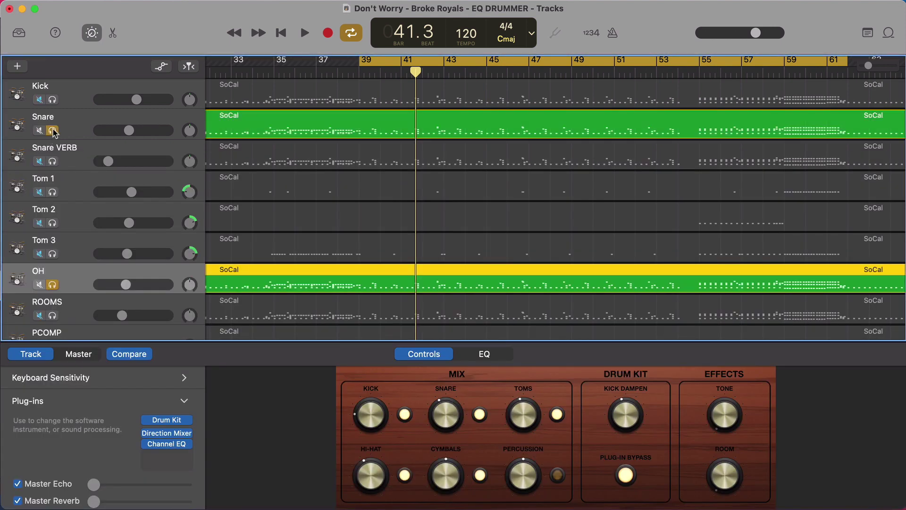
left_click(52, 99)
key("space")
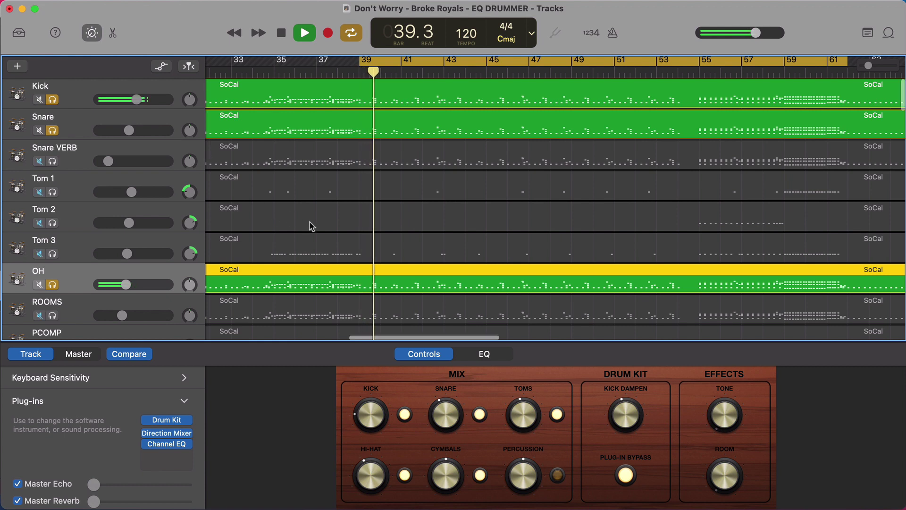
scroll(310, 226, "down", 1)
key("space")
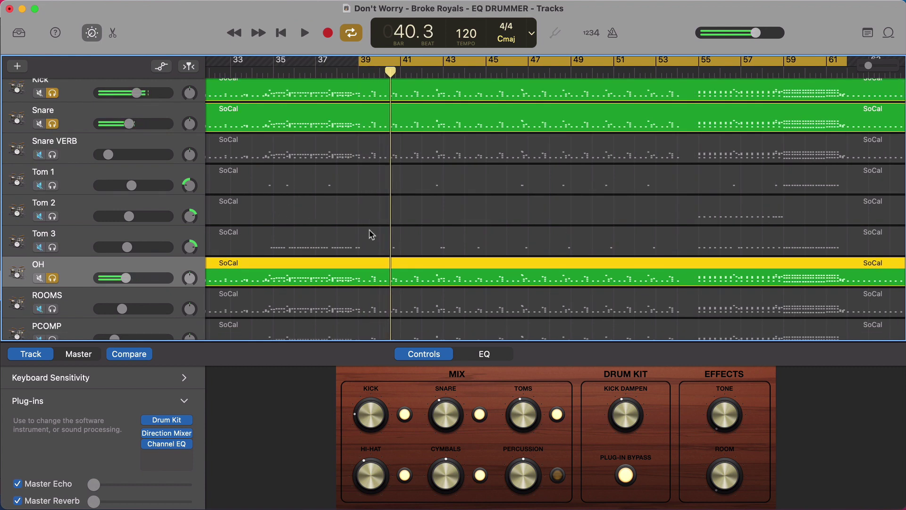
Unsolo OH, Snare and Kick, and move the start of the cycle region to bar 55
left_click(48, 281)
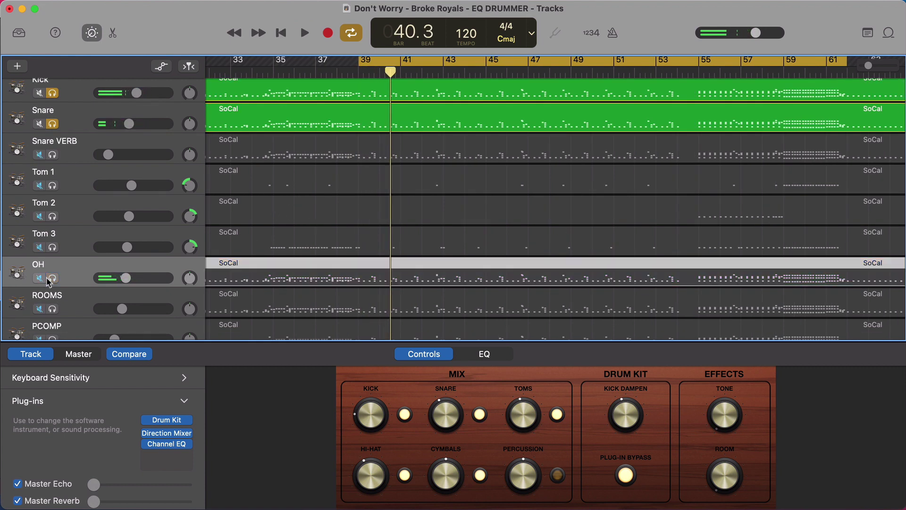
left_click(52, 124)
left_click(53, 93)
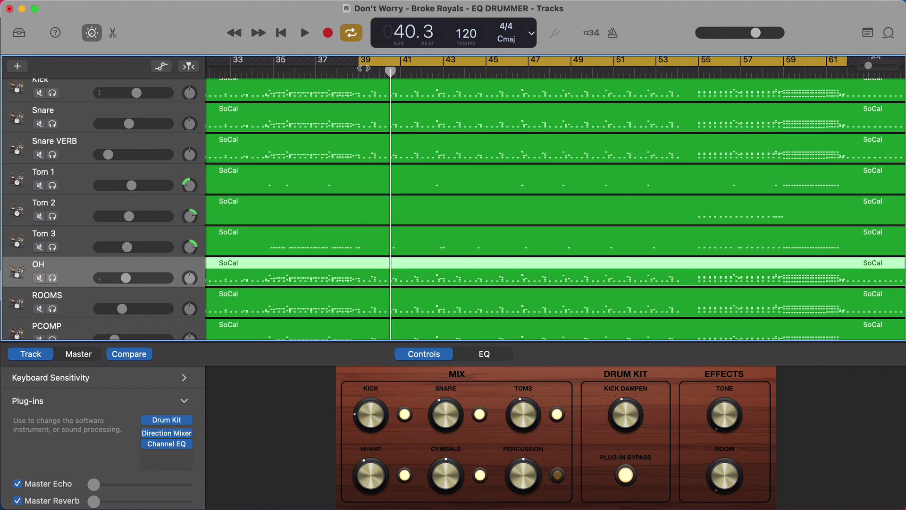
left_click(362, 62)
left_click(361, 63)
left_click_drag(361, 63, 699, 85)
Solo Tom 3, Tom 2 and Tom 1 and listen to them within the cycled section
key("space")
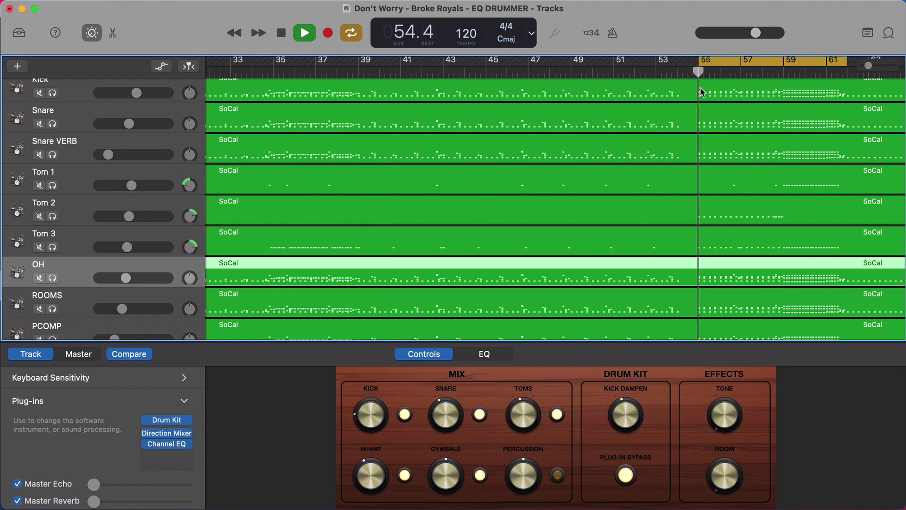
left_click(52, 247)
left_click(52, 216)
left_click(52, 185)
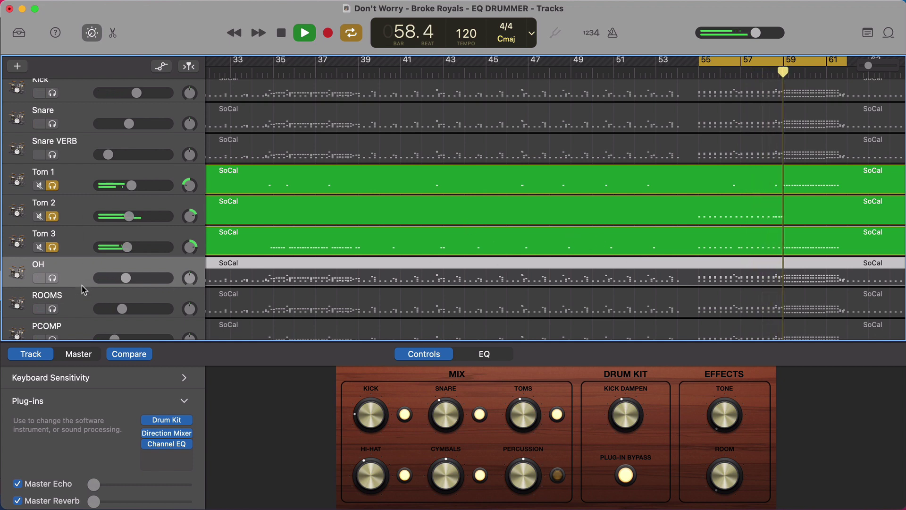
key("space")
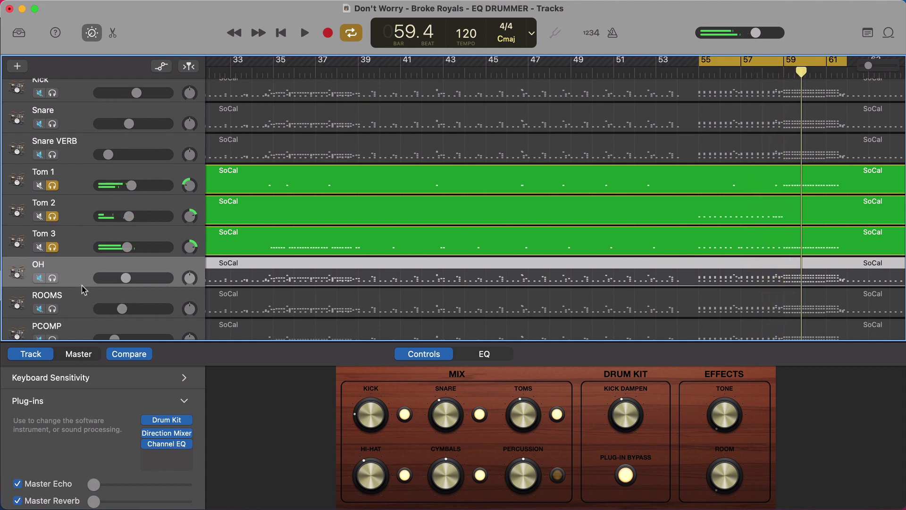
Solo OH as well, and compare the overheads during playback with and without the three soloed tom tracks
left_click(52, 278)
key("space")
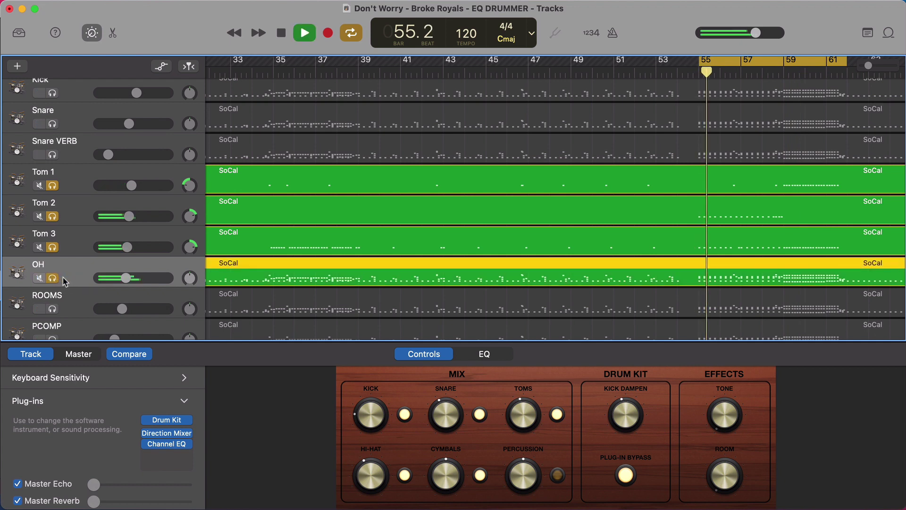
left_click(52, 247)
left_click(53, 216)
left_click(53, 185)
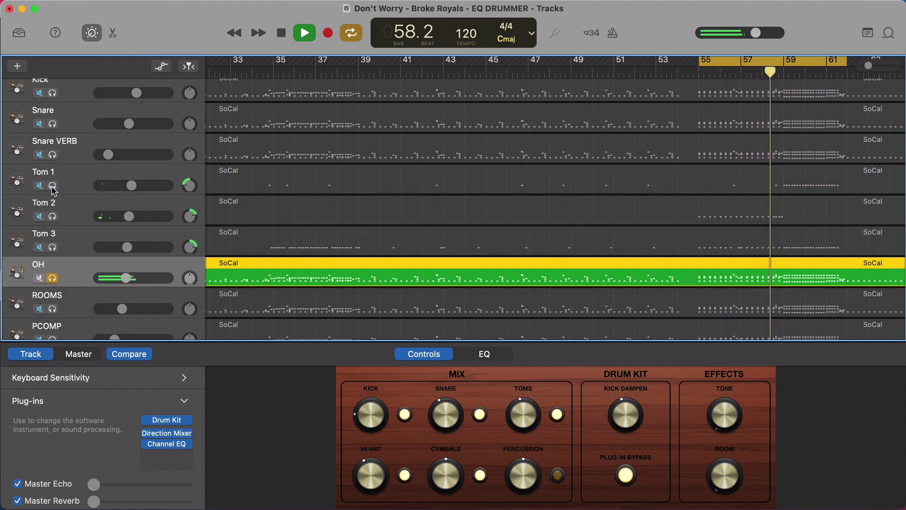
left_click(52, 185)
left_click(53, 216)
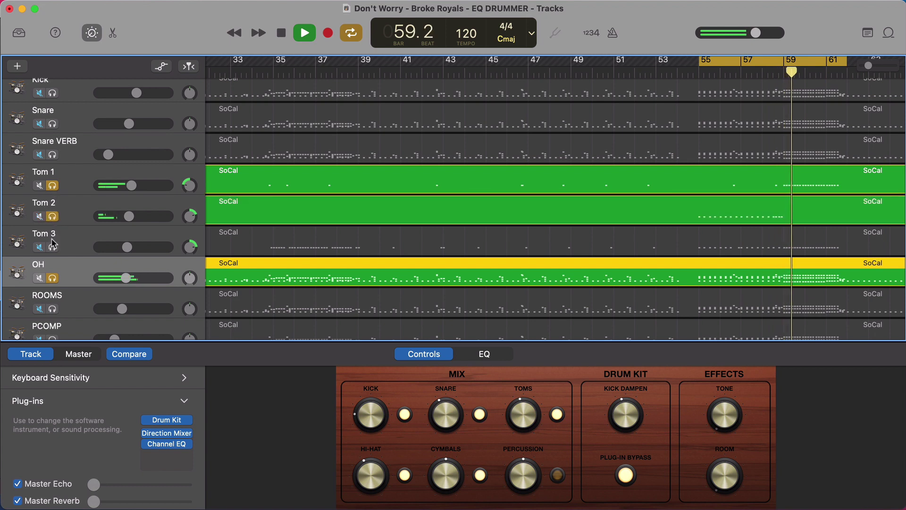
left_click(52, 247)
Select Tom 3, Tom 2 and Tom 1 in turn to examine their plug-ins, and stop playback
left_click(89, 243)
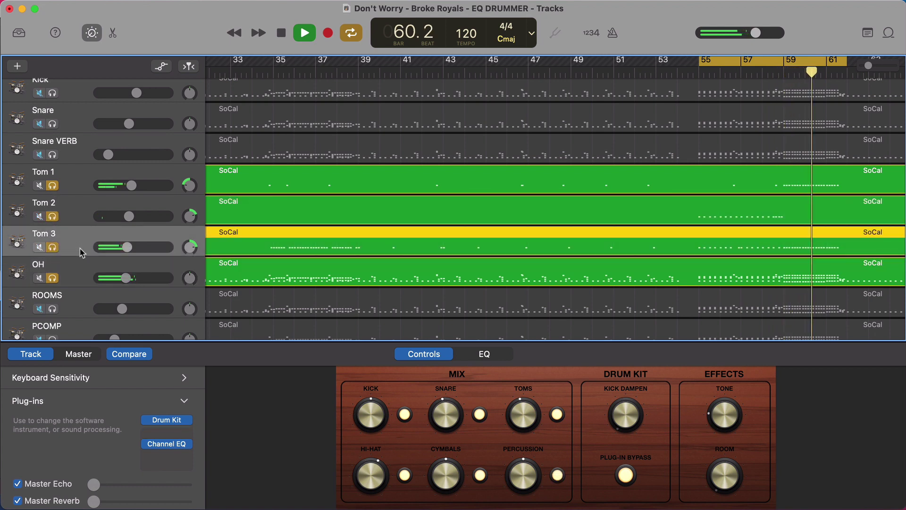
left_click(87, 217)
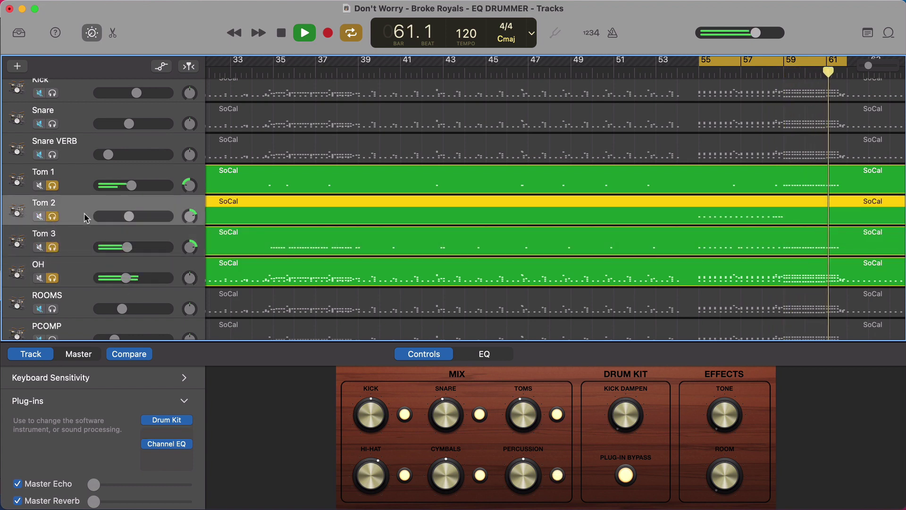
left_click(86, 187)
key("space")
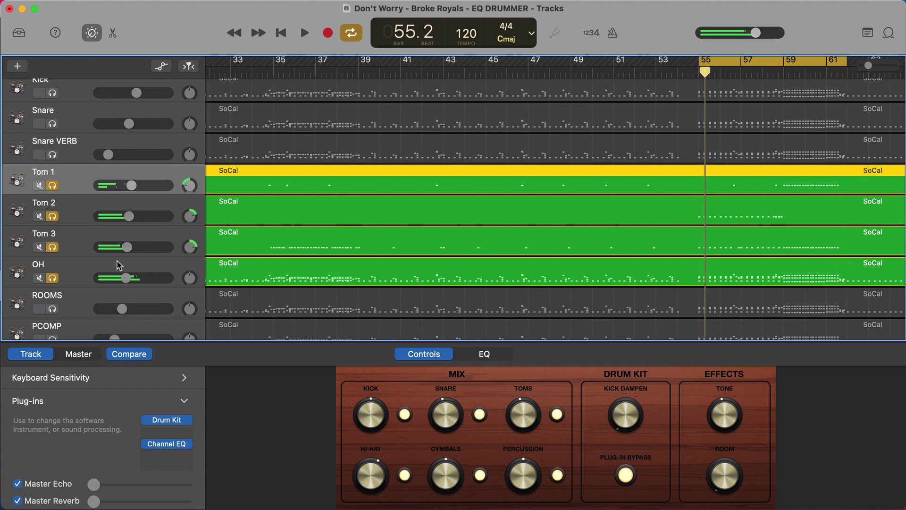
Open Tom 1's Channel EQ, listen briefly to the cycled section with its curve in view, and close it
left_click(174, 448)
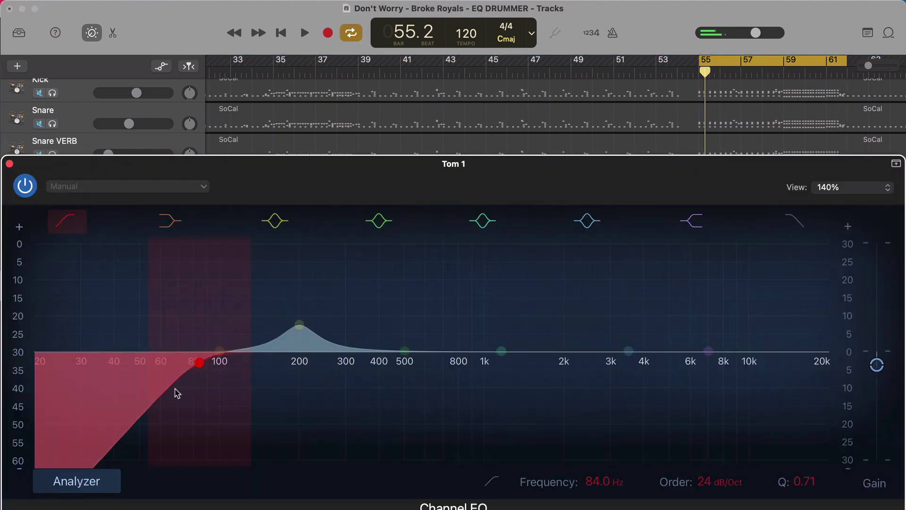
key("space")
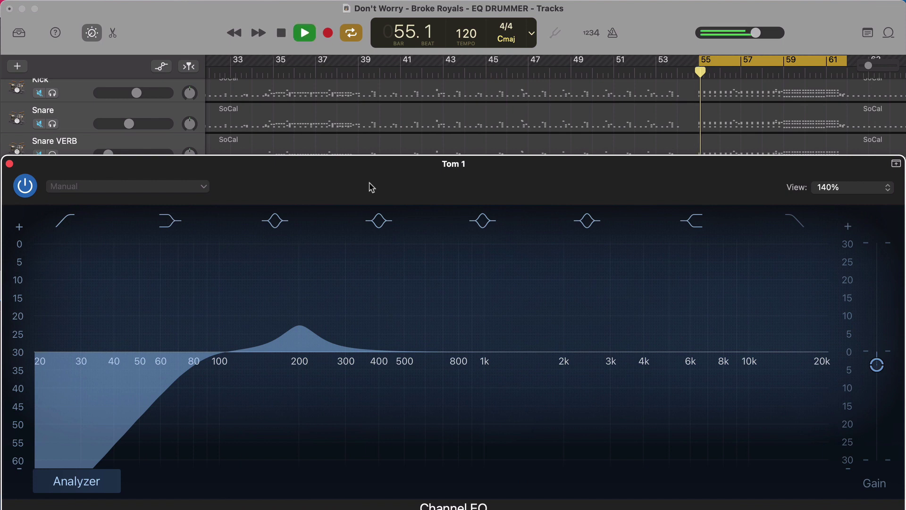
key("space")
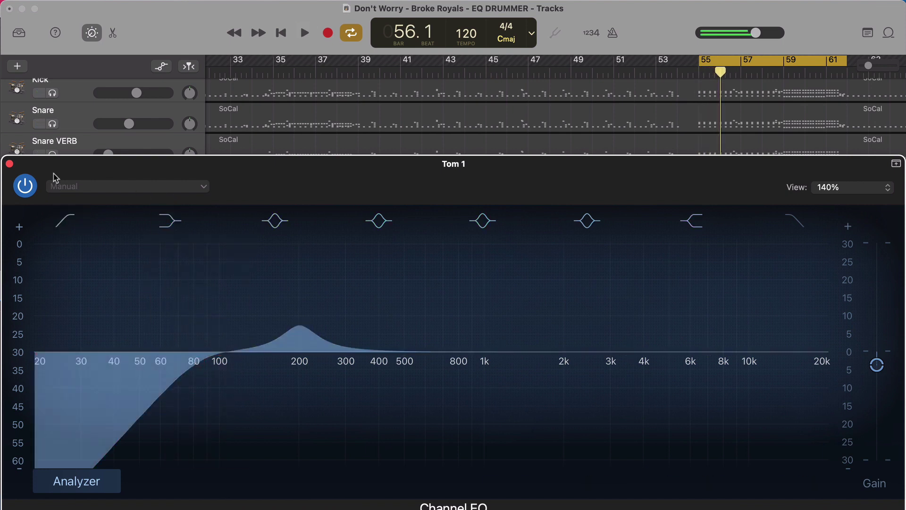
left_click(10, 164)
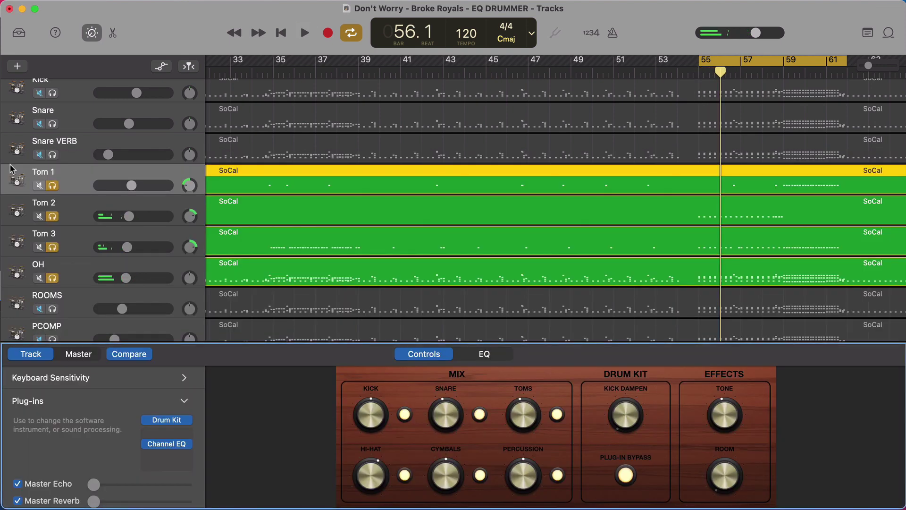
Open Tom 3's Channel EQ and examine the EQ curves of Tom 2 and Tom 1 before returning to Tom 3
left_click(74, 241)
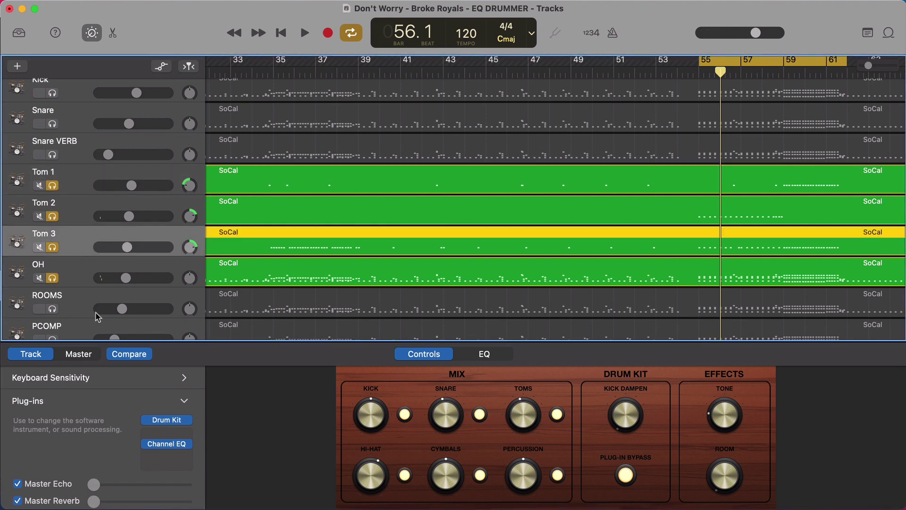
left_click(168, 443)
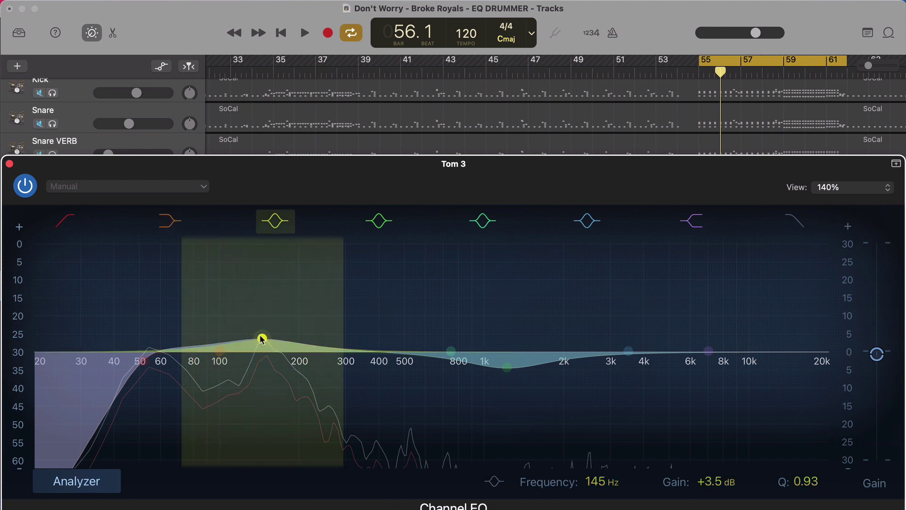
key("Up")
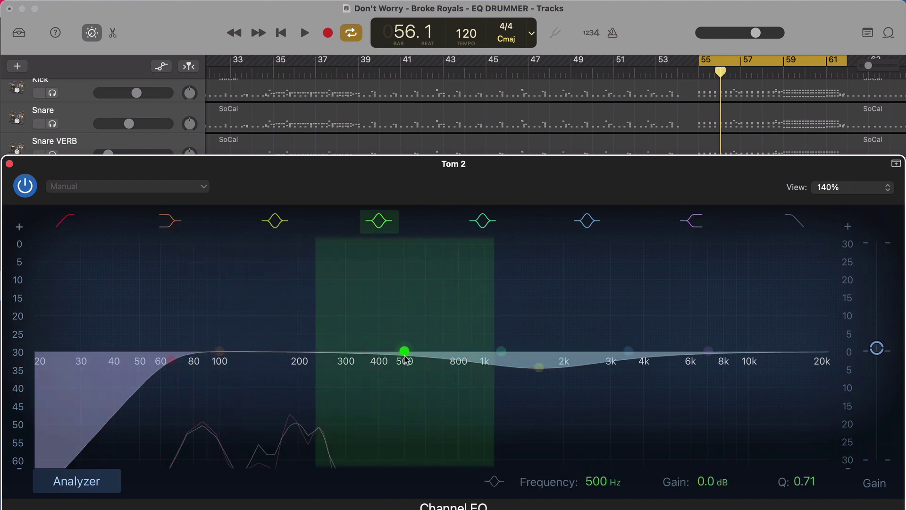
key("Up")
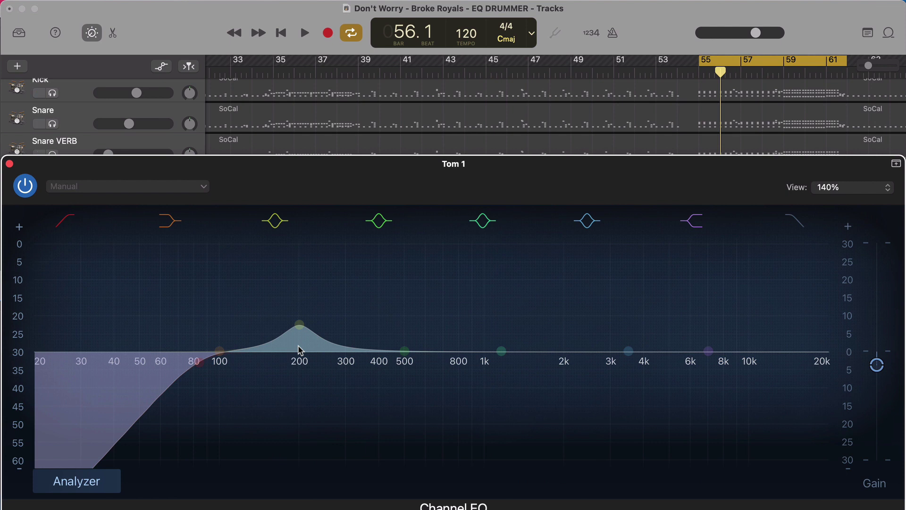
key("Down")
key("Down")
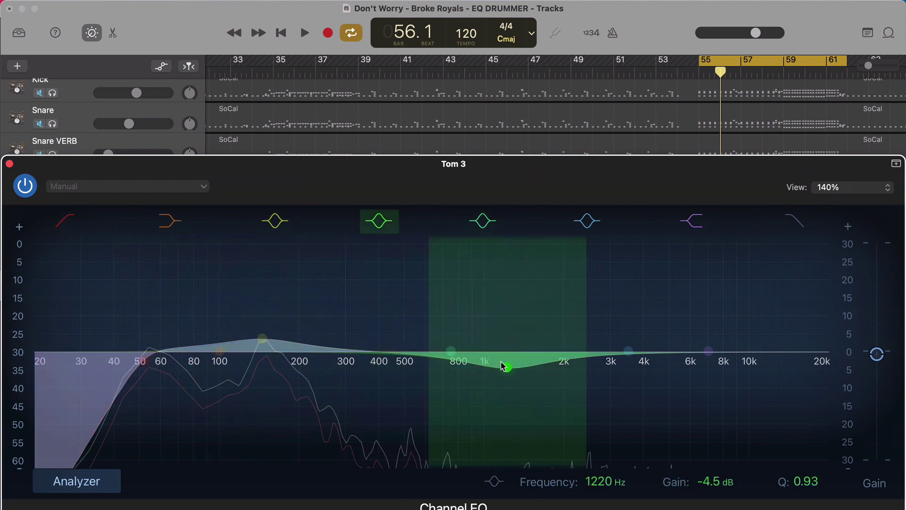
During playback, set the fourth band of Tom 3's Channel EQ to 1210 Hz and -3.2 dB, close the EQ, and stop playback
key("space")
left_click_drag(504, 367, 535, 380)
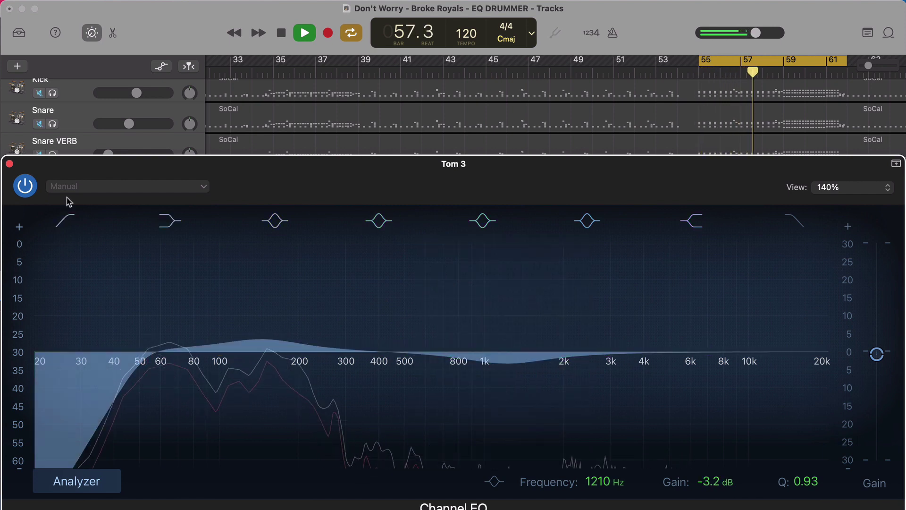
left_click(9, 163)
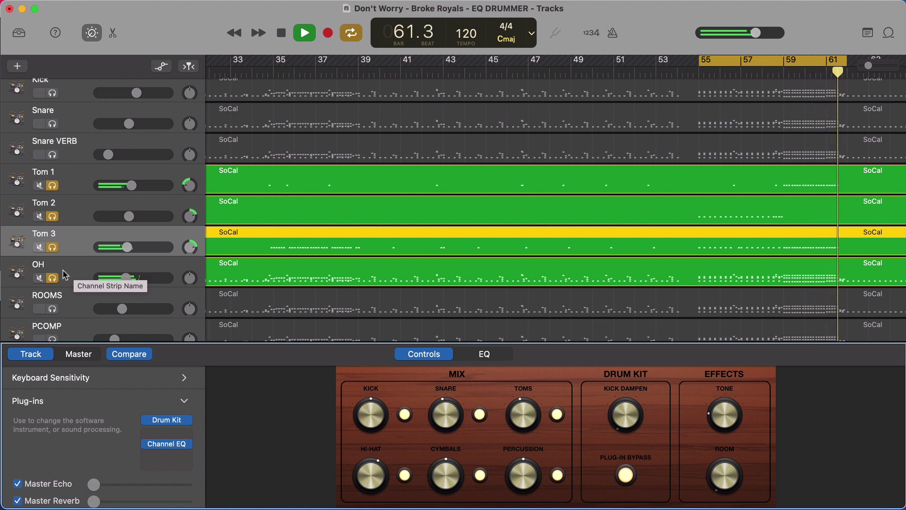
key("space")
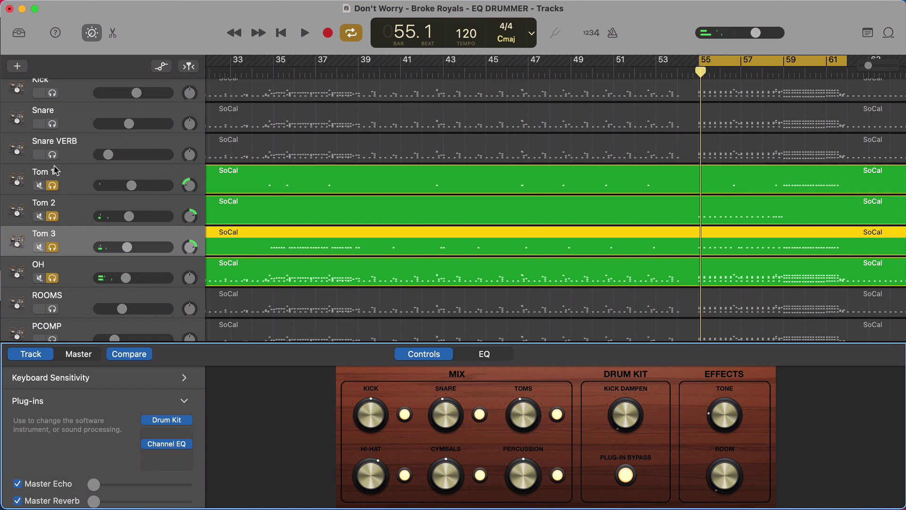
Solo Snare VERB, Snare and Kick together with the toms and overheads, and play the cycled section
left_click_drag(52, 156, 54, 96)
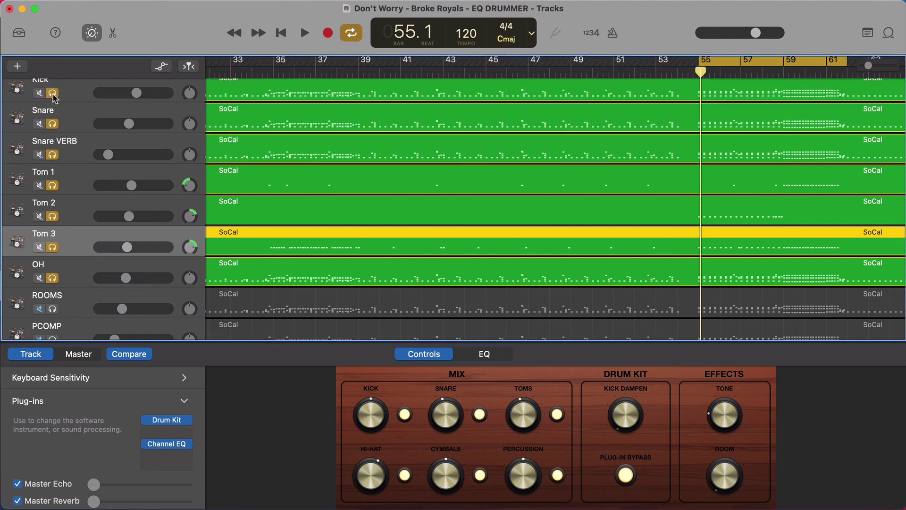
scroll(369, 151, "up", 1)
key("space")
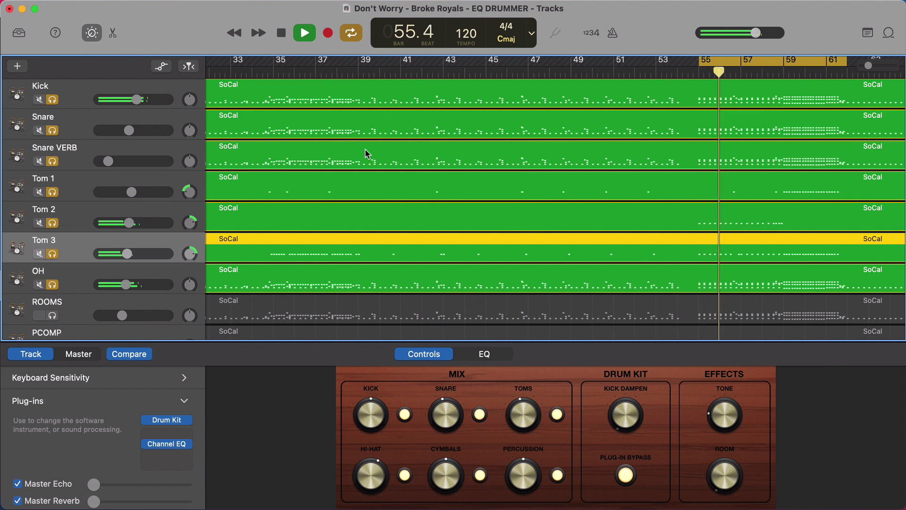
Solo ROOMS, unsolo OH, the three toms, Snare VERB, Snare and Kick, and select the ROOMS track
left_click(52, 316)
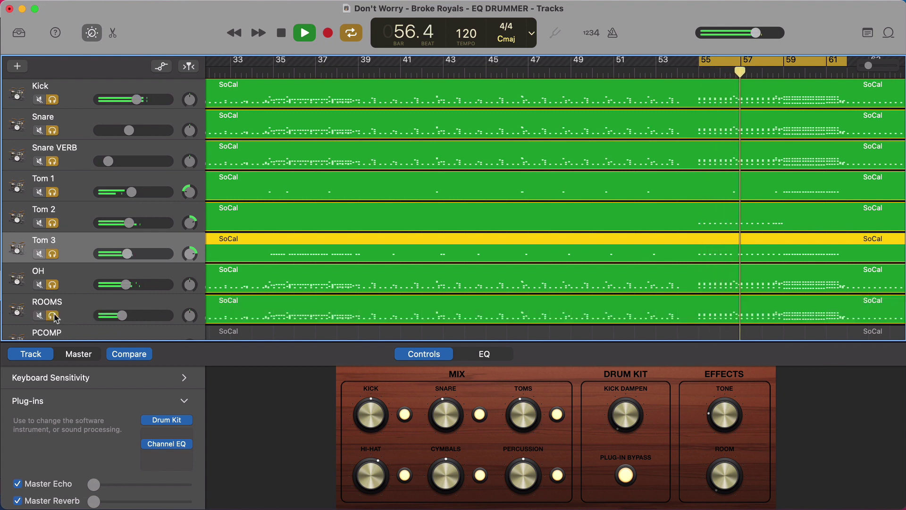
left_click(53, 284)
left_click(52, 254)
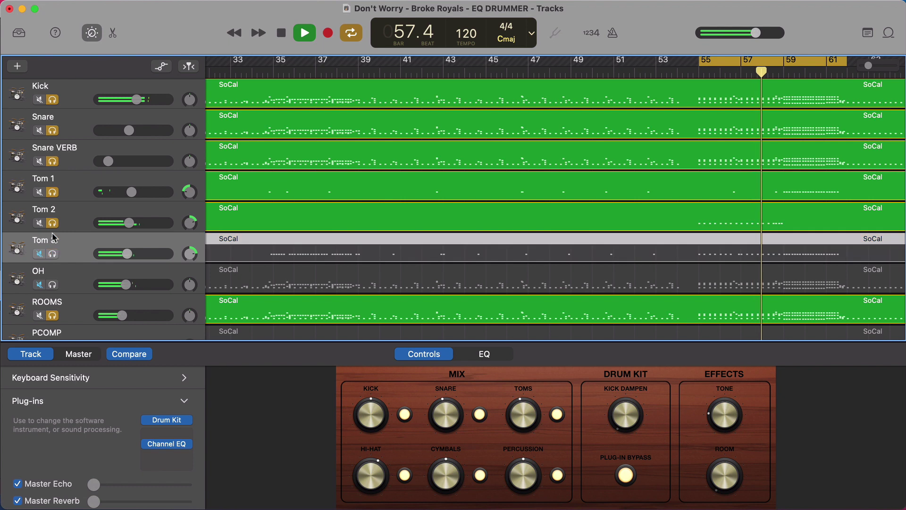
left_click(53, 223)
left_click(53, 193)
left_click(53, 161)
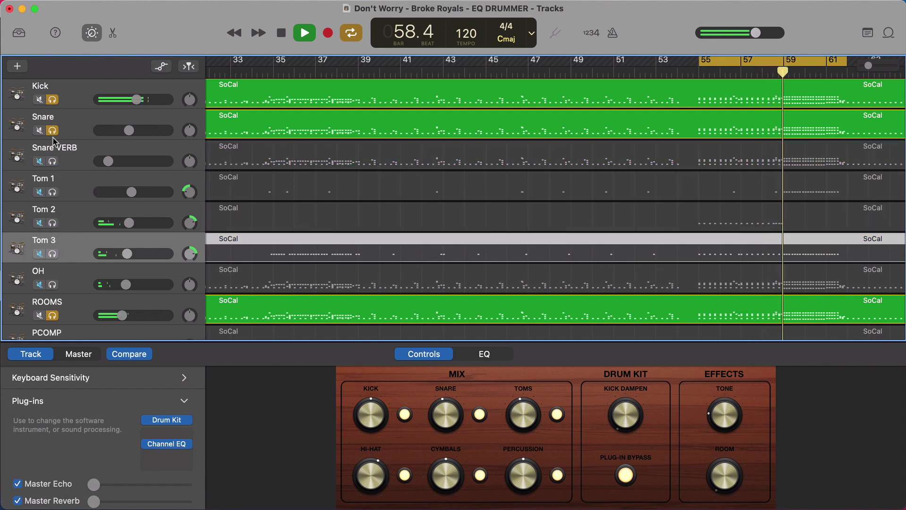
left_click(52, 130)
left_click(52, 99)
left_click(70, 312)
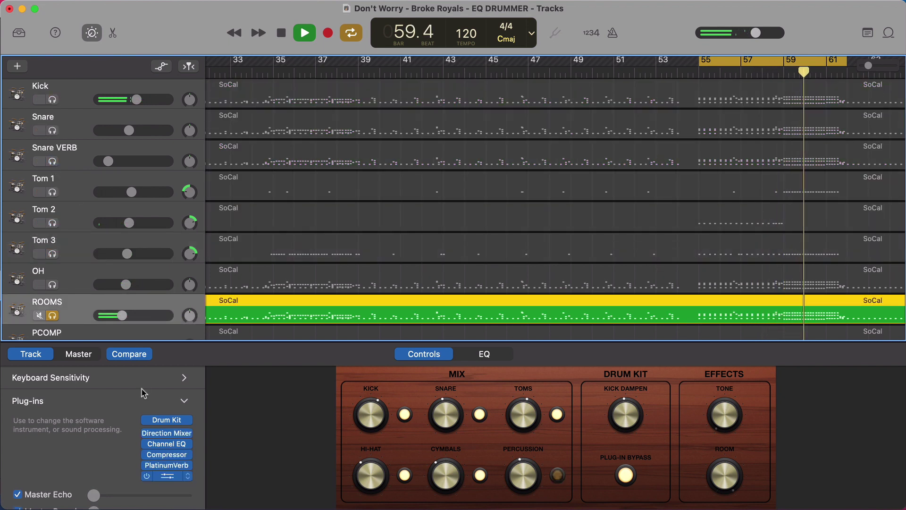
Examine the first Channel EQ on ROOMS, compare the sound with it bypassed and enabled during playback, and close it
left_click(163, 445)
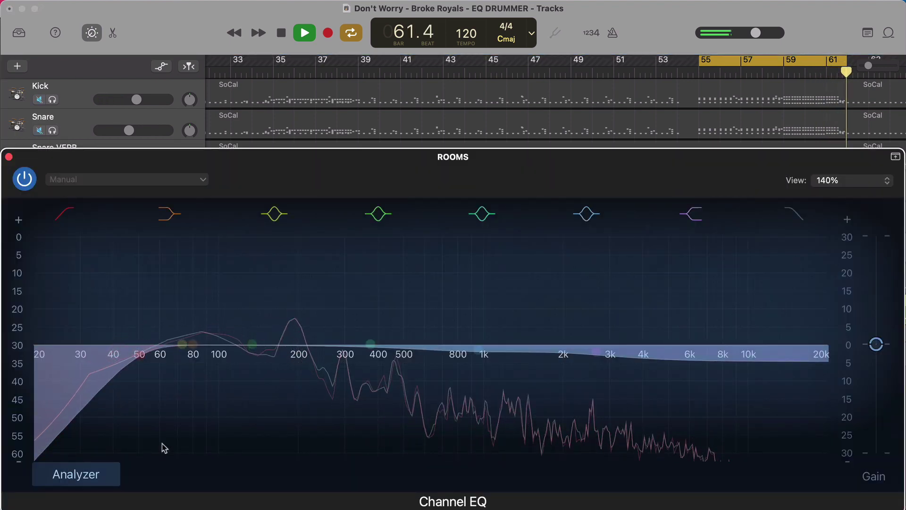
key("space")
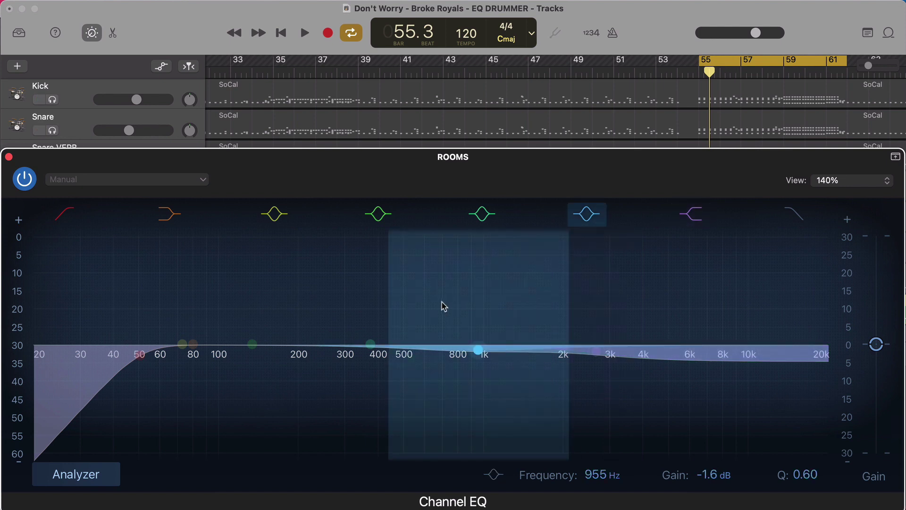
key("space")
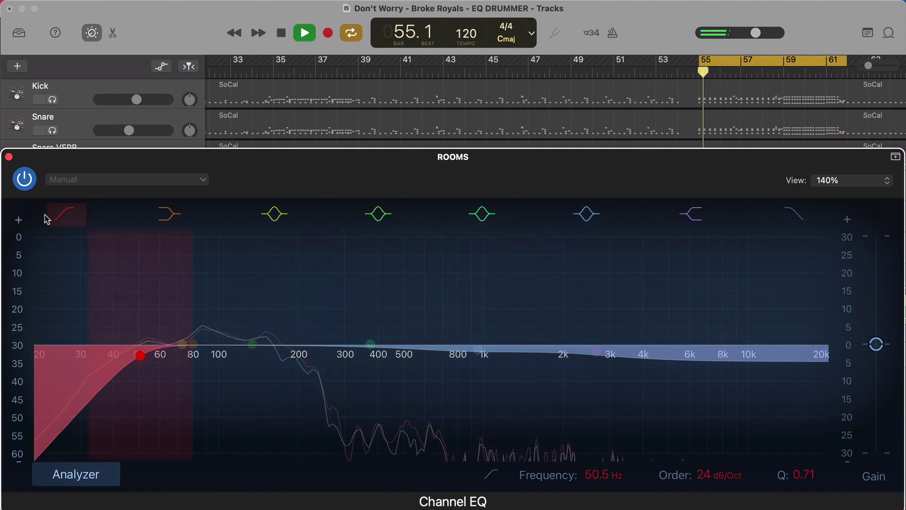
left_click(24, 178)
left_click(24, 178)
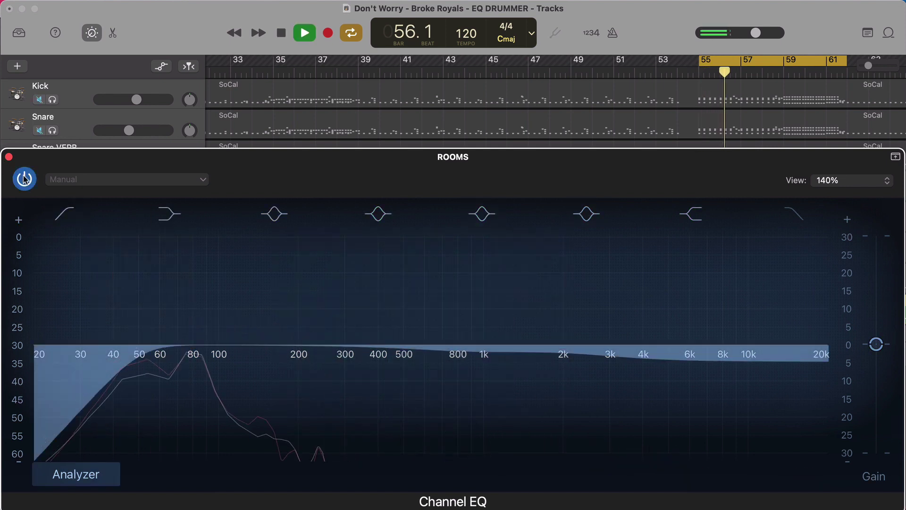
key("space")
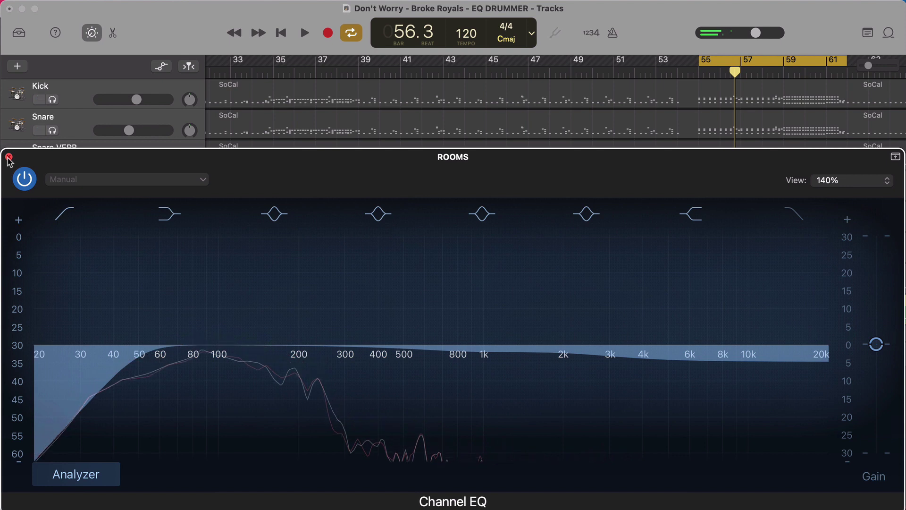
left_click(9, 157)
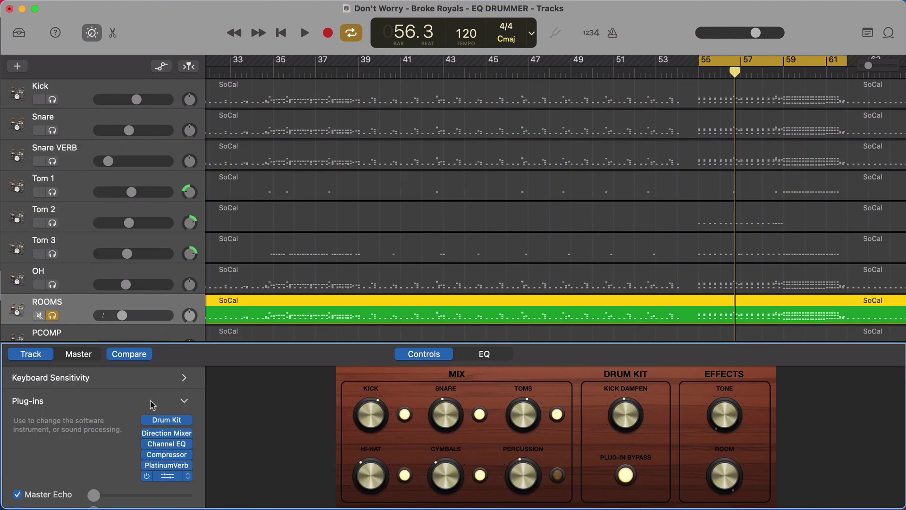
Open the EQ after PlatinumVerb on ROOMS, repeatedly compare it bypassed and enabled during playback, leave it enabled, and close it
left_click(167, 476)
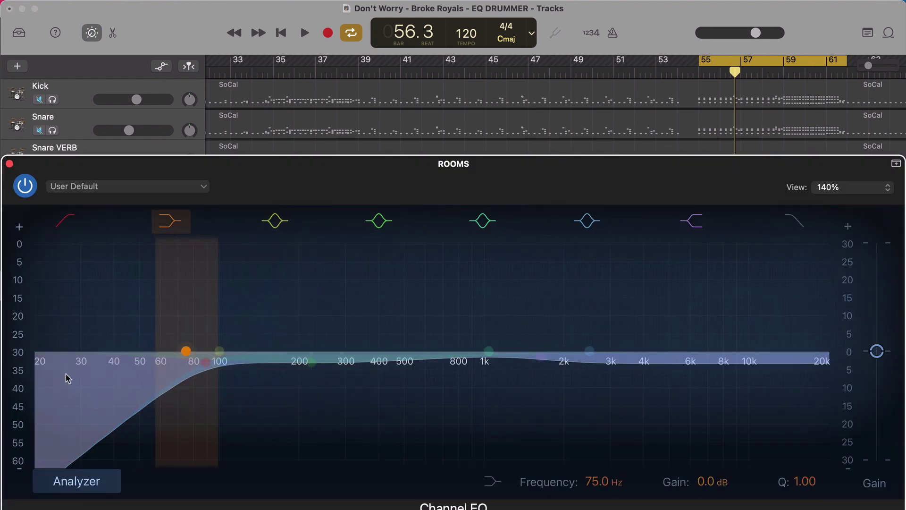
key("space")
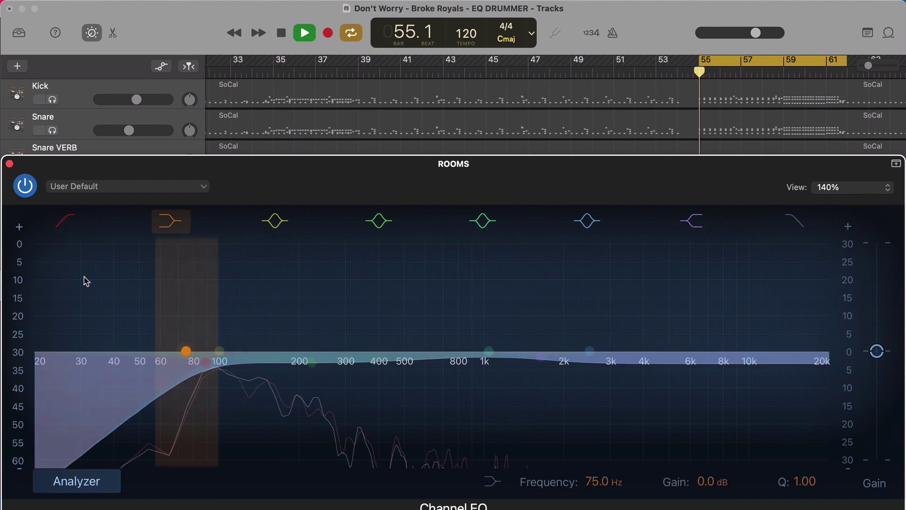
left_click(25, 186)
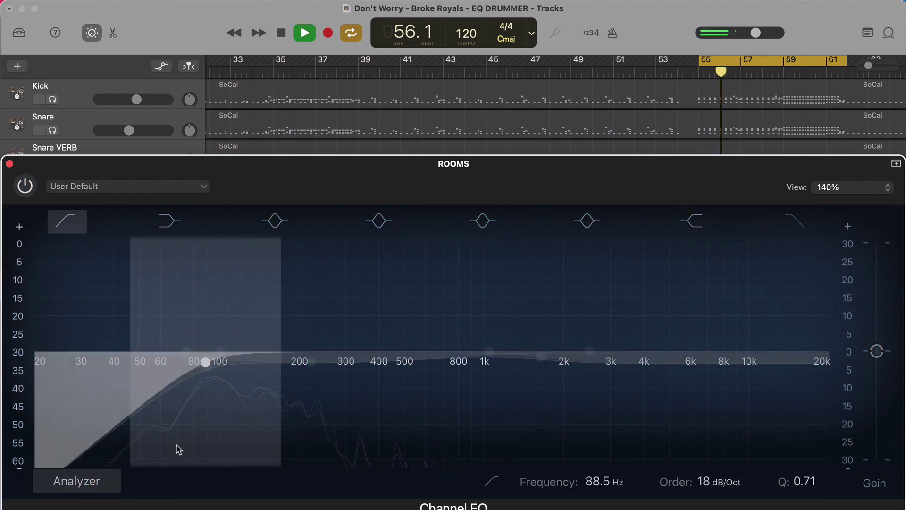
left_click(25, 186)
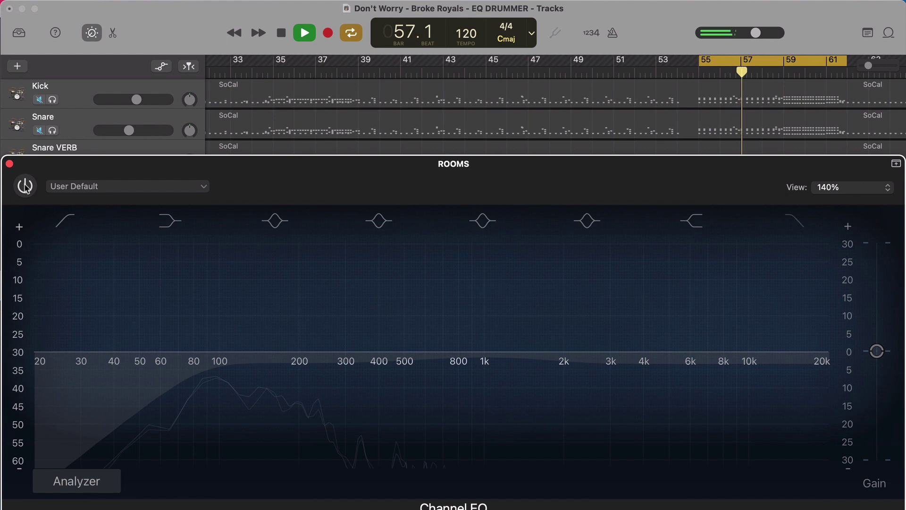
left_click(25, 186)
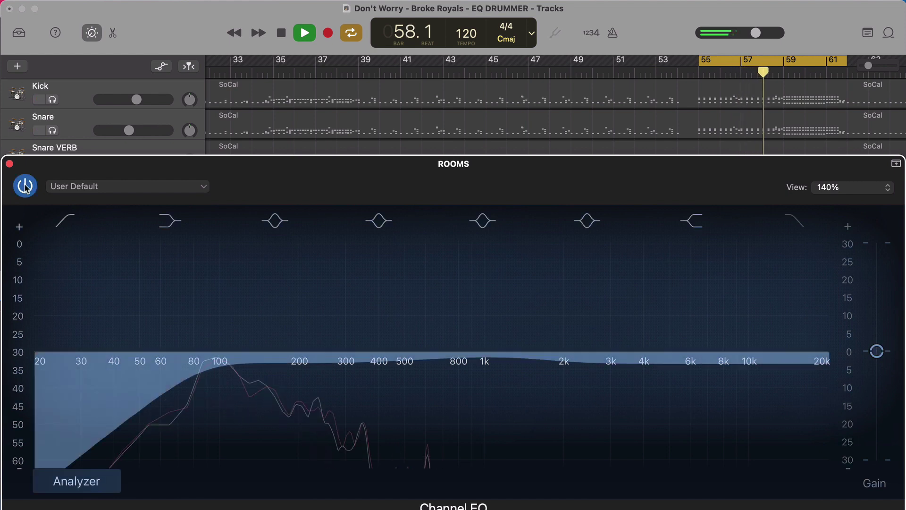
left_click(25, 186)
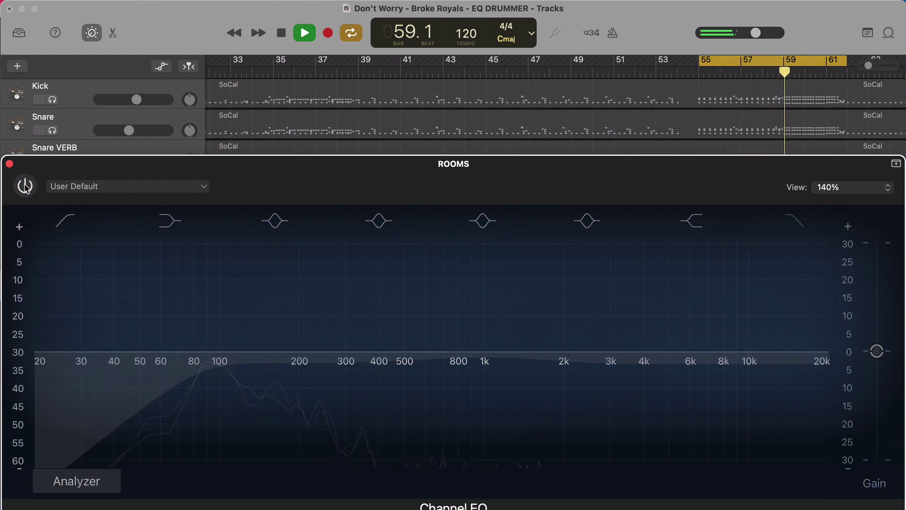
left_click(26, 186)
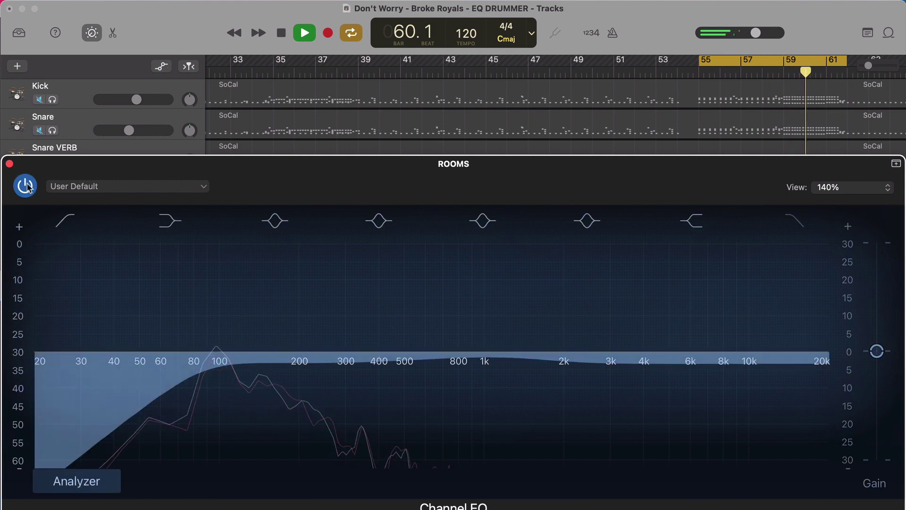
key("space")
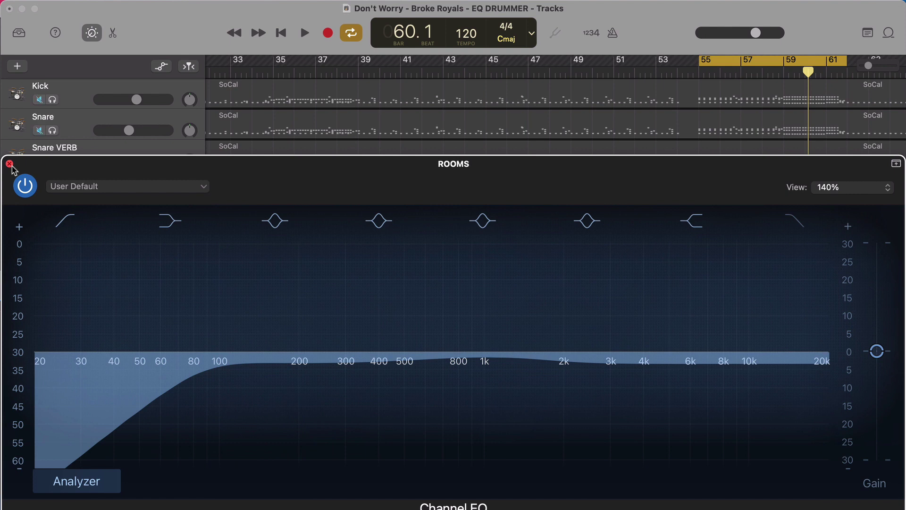
left_click(9, 164)
Select and solo the PCOMP track alongside ROOMS, and raise its volume to -12.2 dB
scroll(116, 329, "down", 2)
left_click(75, 316)
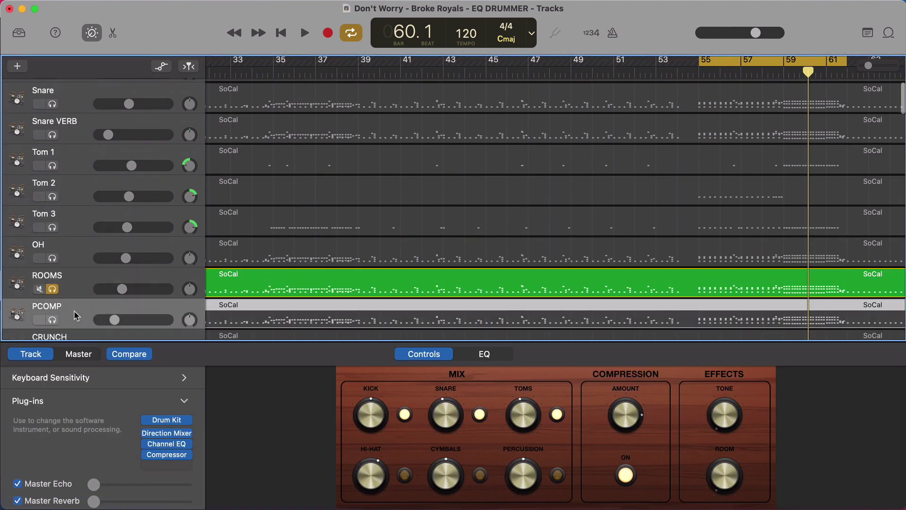
left_click(51, 320)
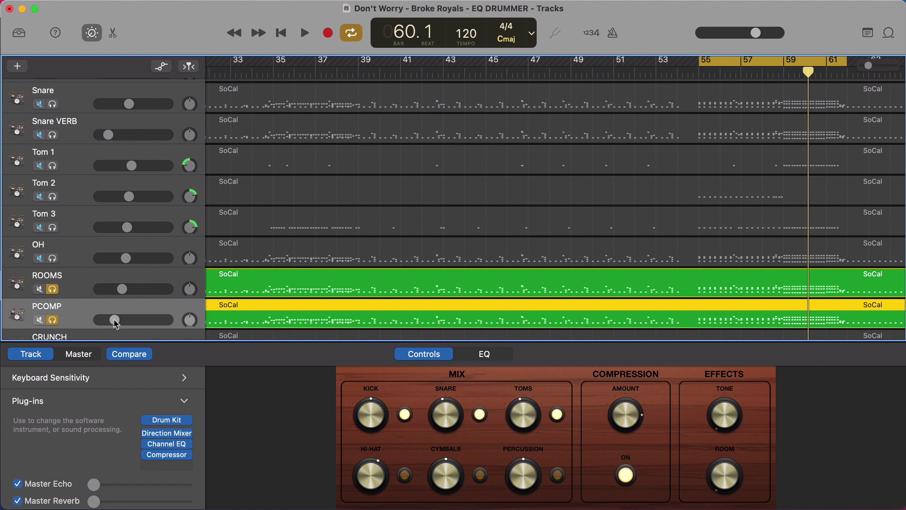
left_click_drag(115, 320, 122, 320)
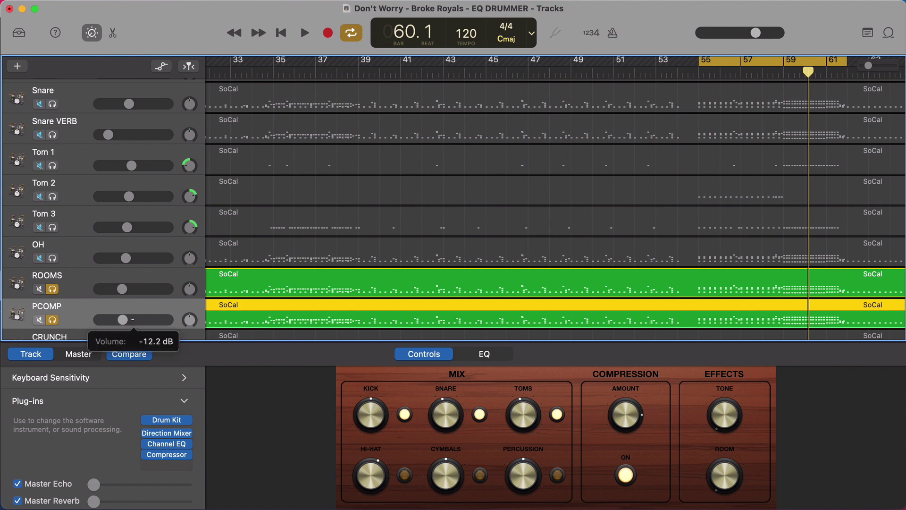
Unsolo ROOMS, view the Compressor on PCOMP, and bring up its Channel EQ with the whole curve in view
left_click(52, 290)
left_click(163, 454)
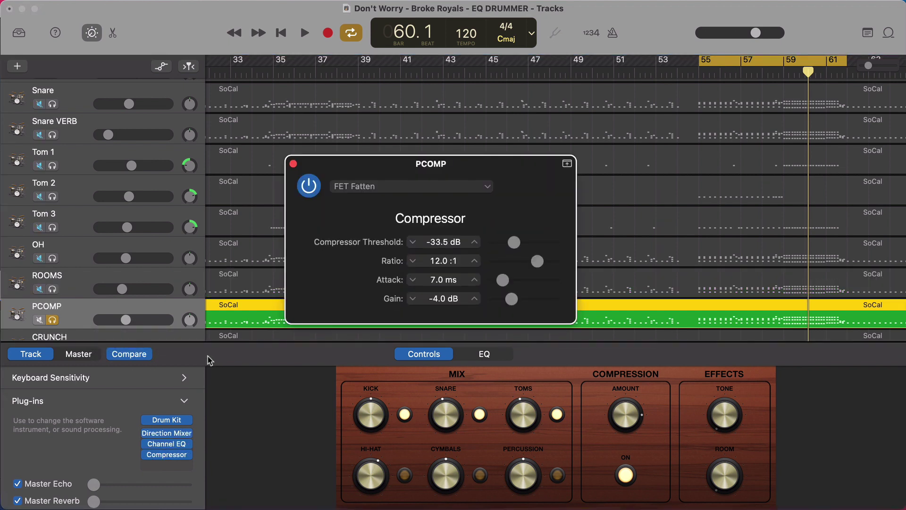
left_click(163, 447)
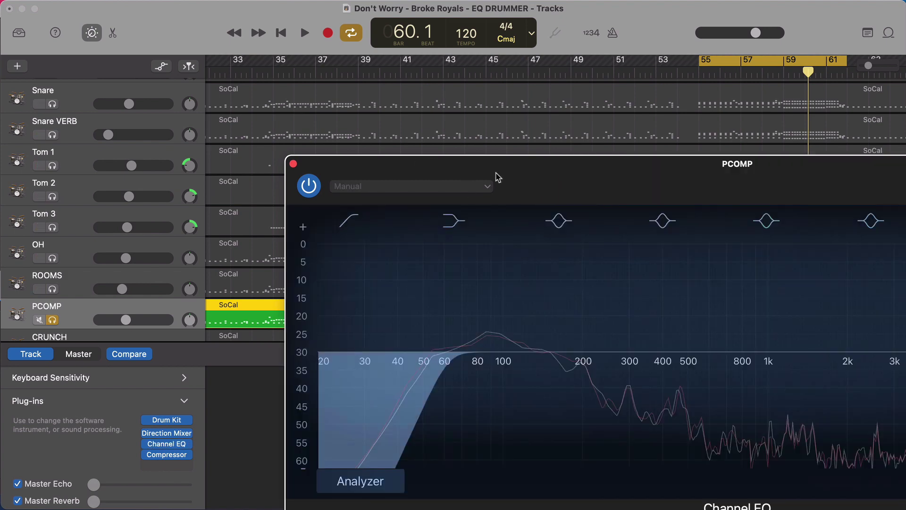
left_click_drag(498, 178, 258, 145)
Compare PCOMP during playback with its Channel EQ bypassed and enabled, leave the EQ enabled, and close it
key("space")
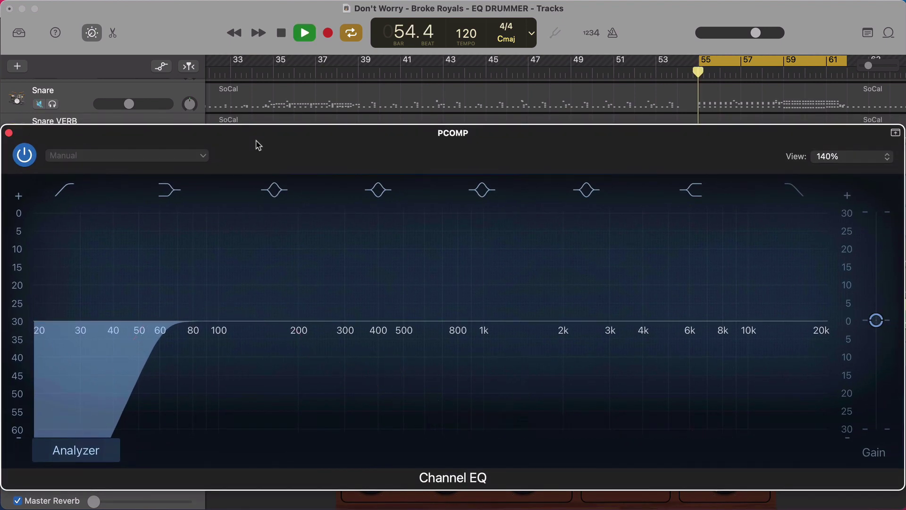
left_click(26, 156)
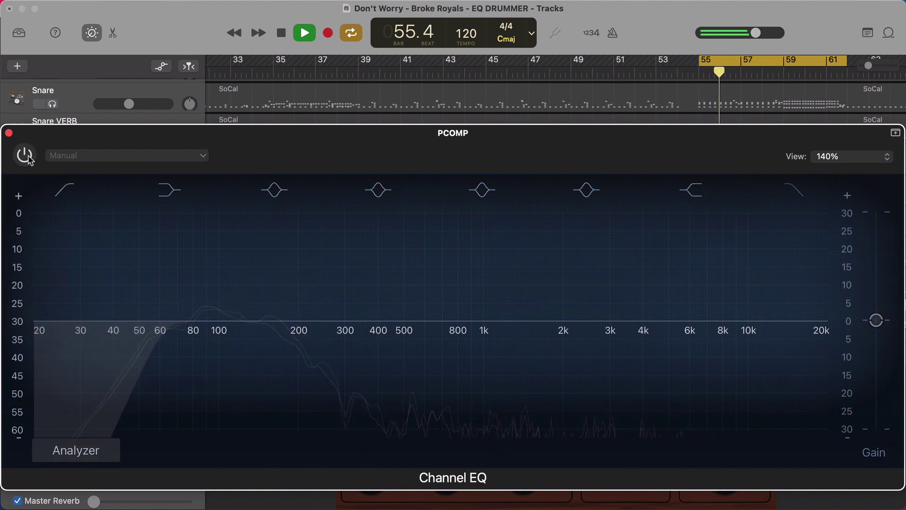
key("space")
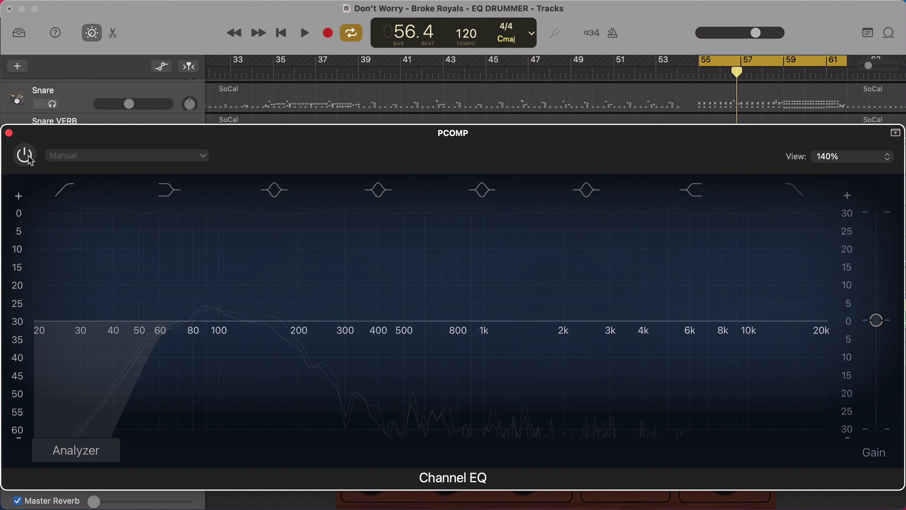
left_click(27, 157)
key("space")
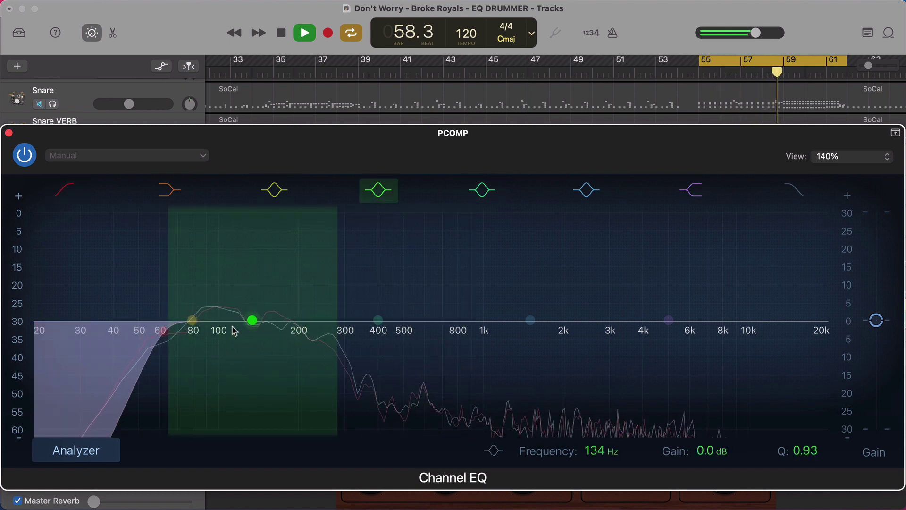
left_click(10, 132)
Select the CRUNCH track, solo it and unsolo PCOMP
scroll(69, 331, "down", 2)
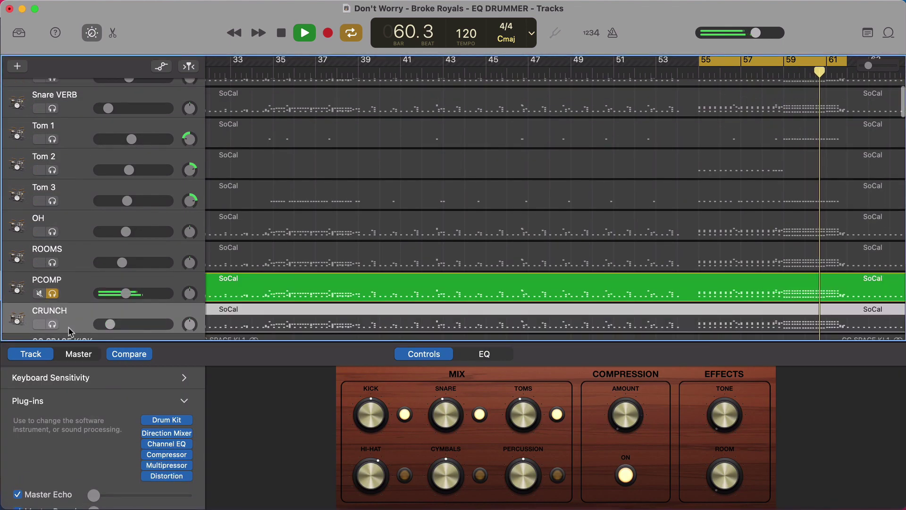
key("super+a")
left_click(53, 325)
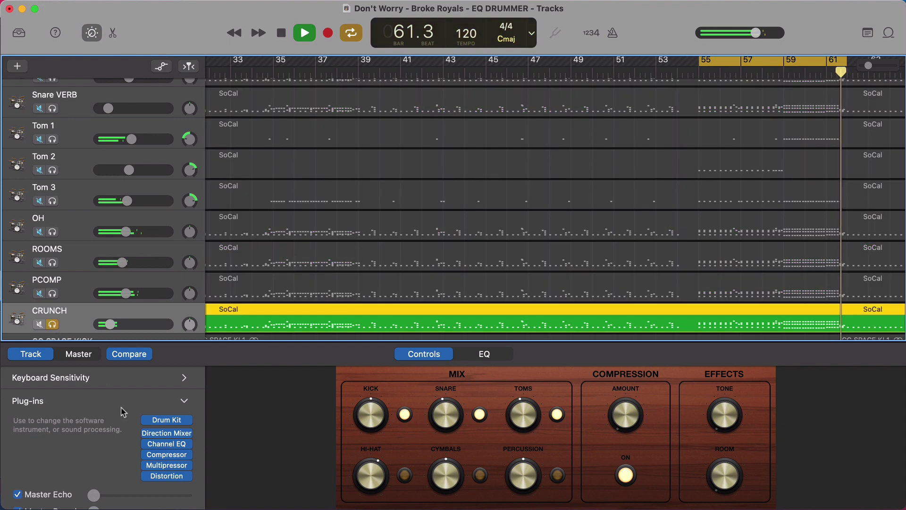
Examine the Channel EQ on CRUNCH during playback, compare it bypassed and enabled, close it, and stop playback
left_click(166, 444)
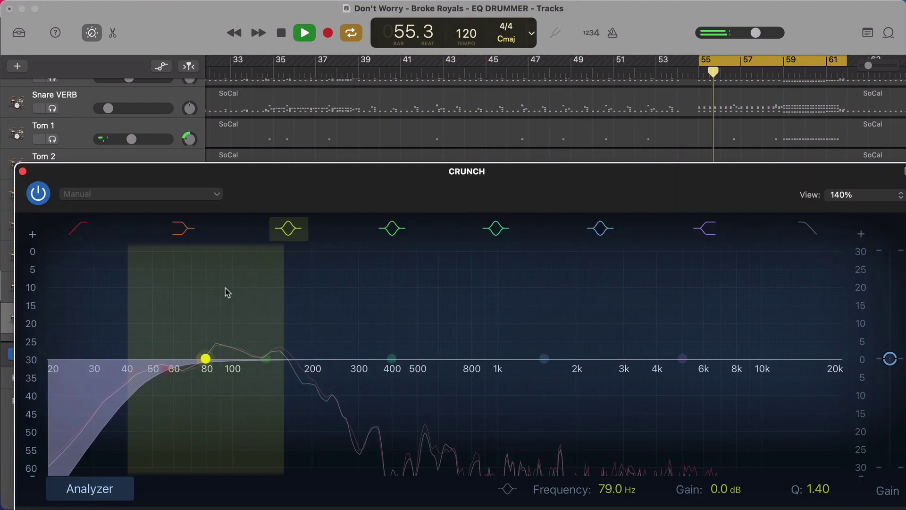
left_click(37, 196)
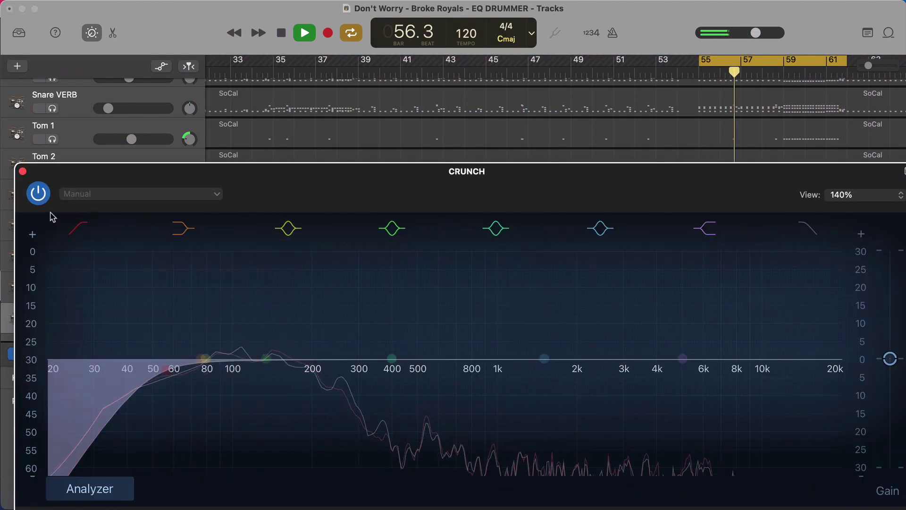
left_click(22, 172)
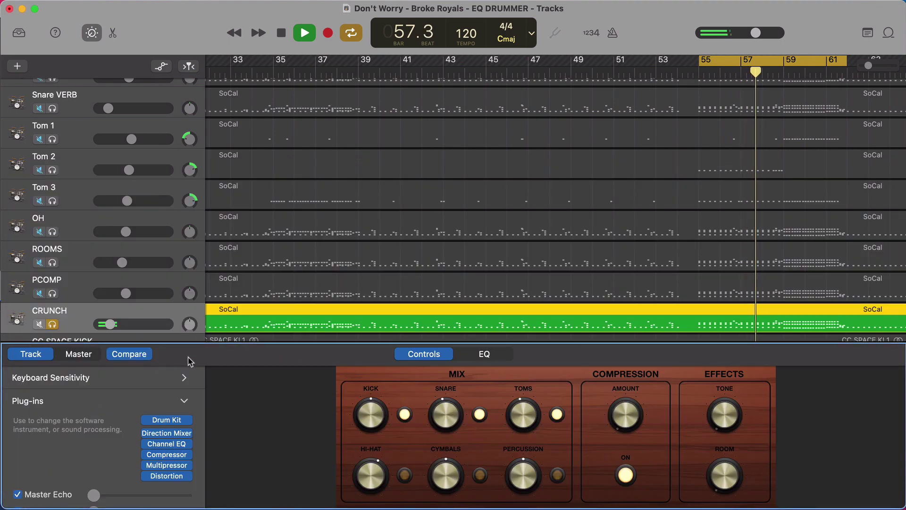
key("space")
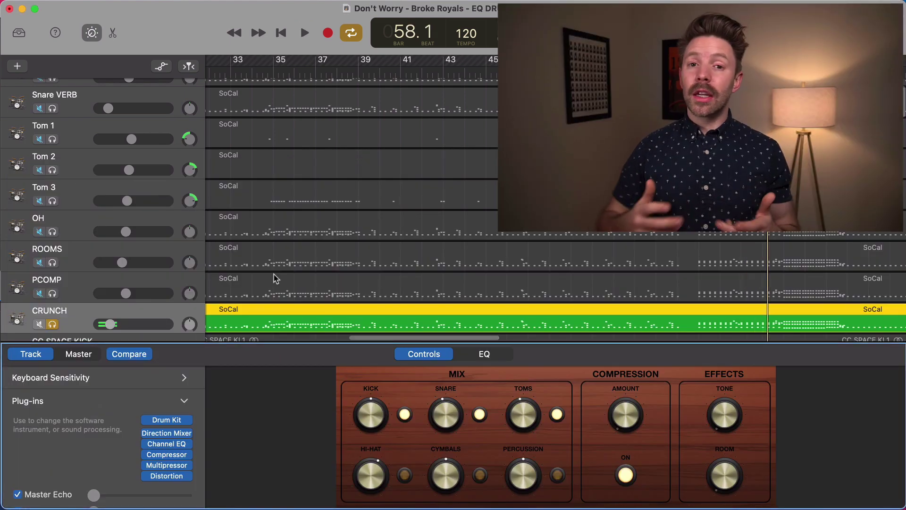